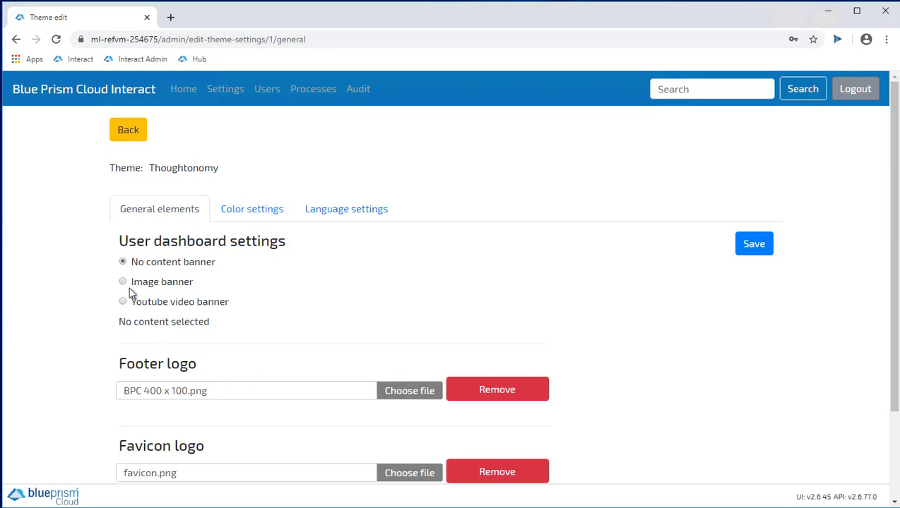
Review the theme's colour settings
{"action": "scroll", "coordinate": [189, 314], "scroll_direction": "down", "scroll_amount": 2}
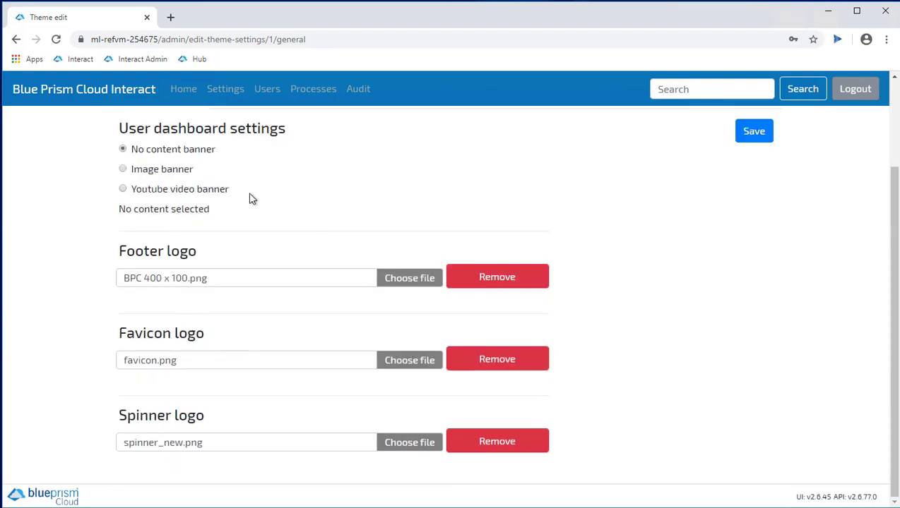
{"action": "scroll", "coordinate": [251, 198], "scroll_direction": "up", "scroll_amount": 2}
{"action": "left_click", "coordinate": [256, 210]}
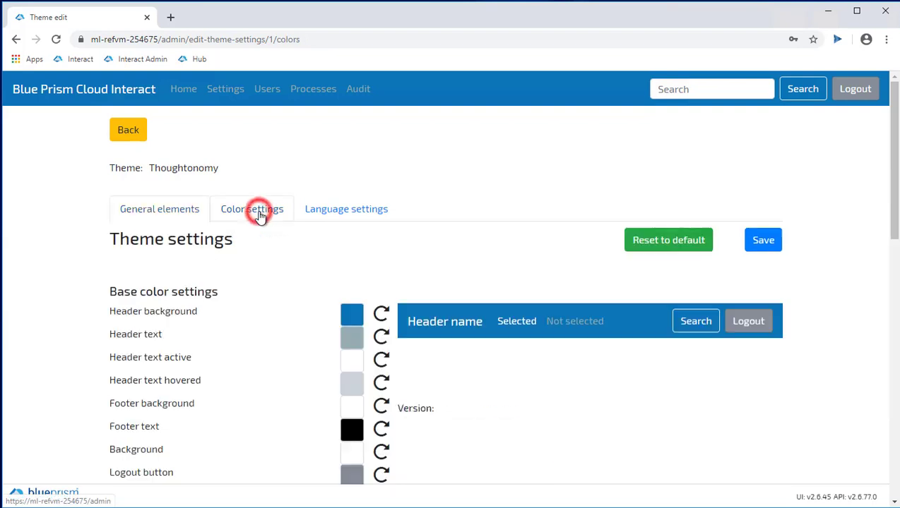
{"action": "scroll", "coordinate": [401, 342], "scroll_direction": "down", "scroll_amount": 3}
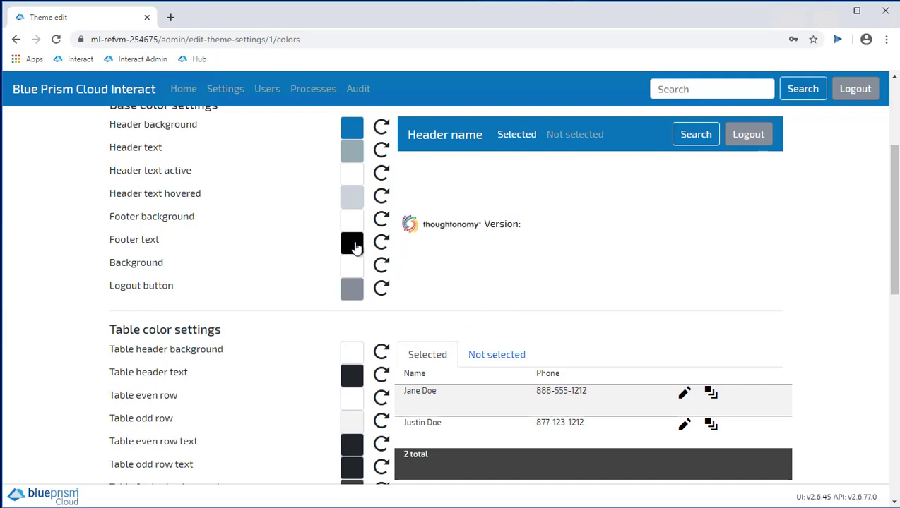
{"action": "scroll", "coordinate": [353, 248], "scroll_direction": "up", "scroll_amount": 3}
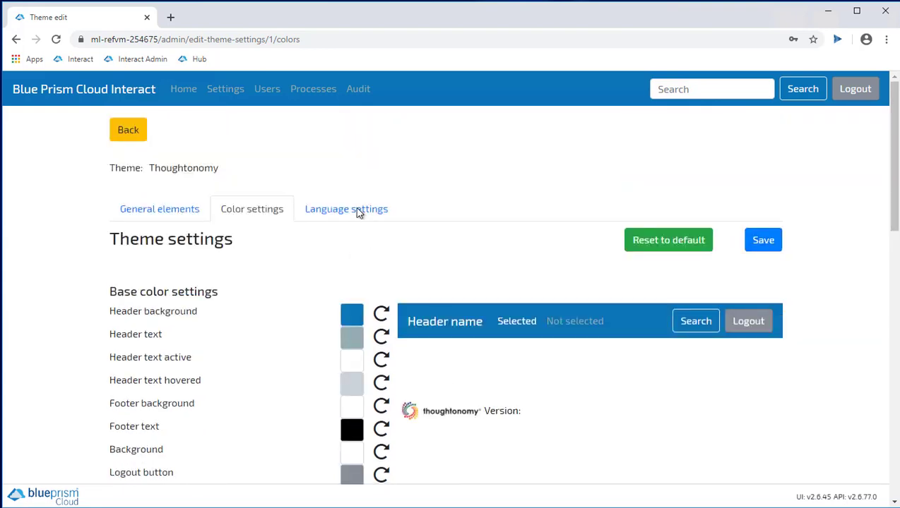
Browse the English texts, including content management and email notifications, then return to Settings
{"action": "left_click", "coordinate": [357, 212]}
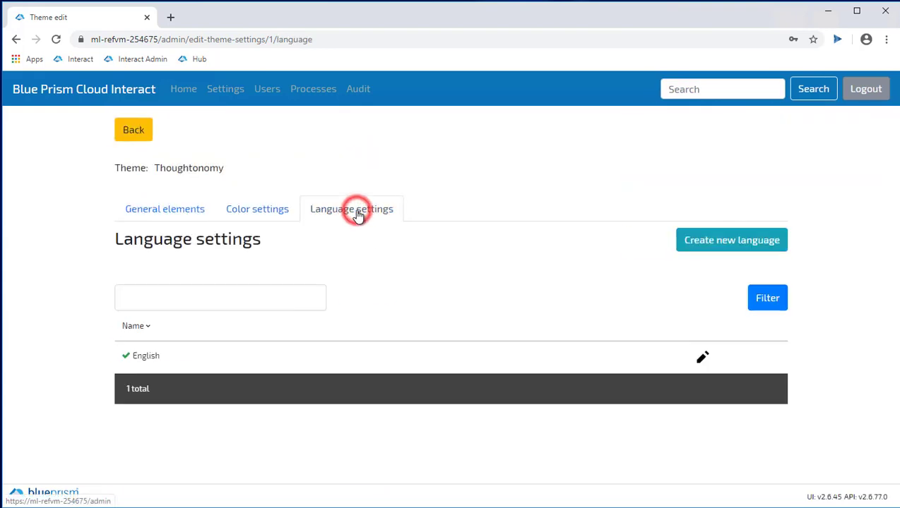
{"action": "left_click", "coordinate": [702, 357]}
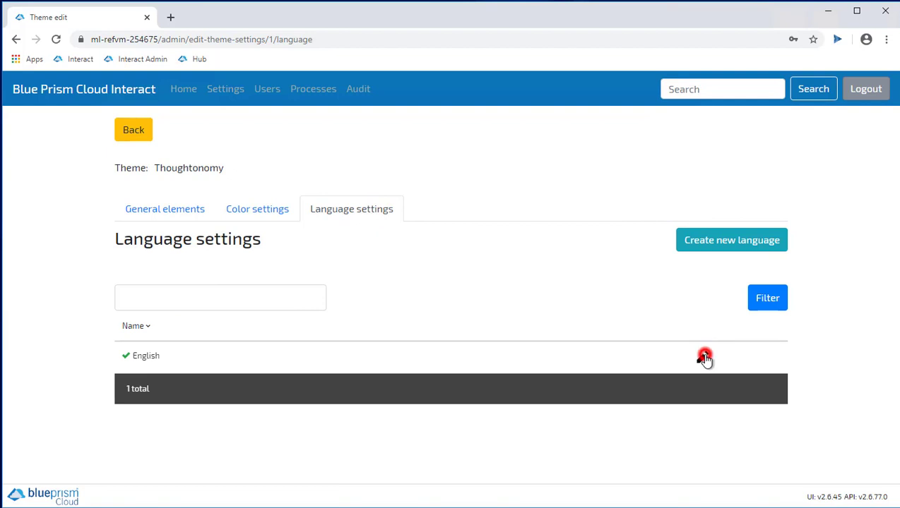
{"action": "left_click", "coordinate": [376, 202]}
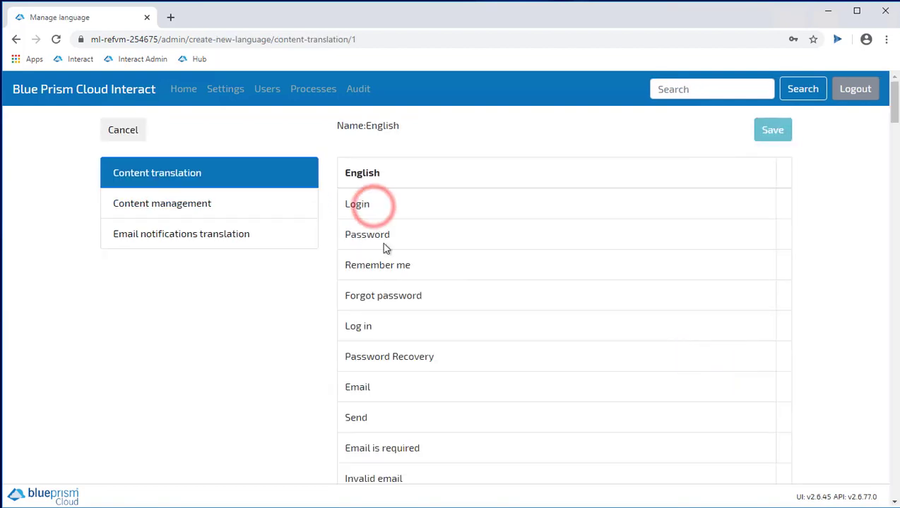
{"action": "left_click", "coordinate": [188, 211]}
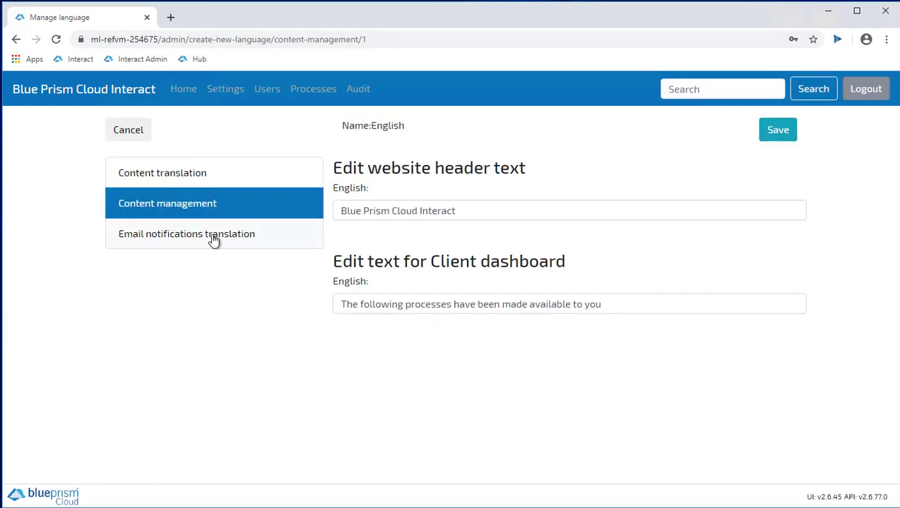
{"action": "left_click", "coordinate": [212, 236]}
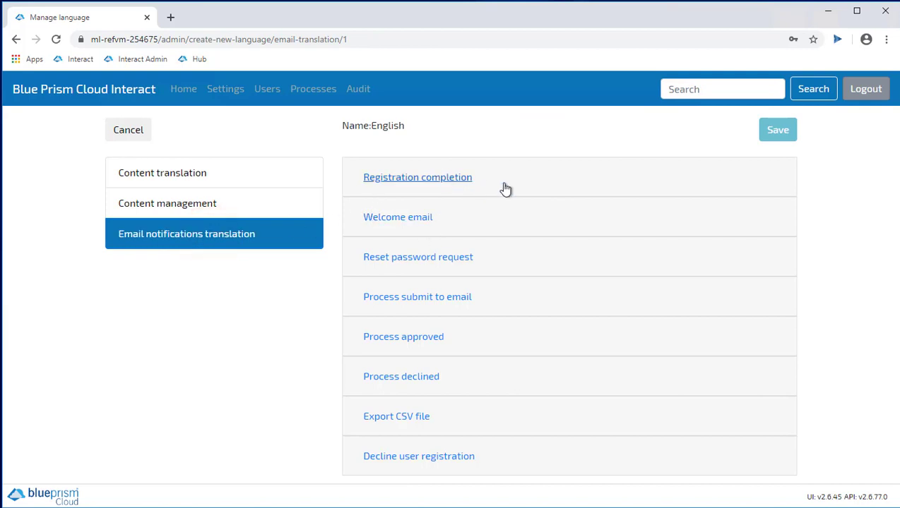
{"action": "left_click", "coordinate": [221, 90]}
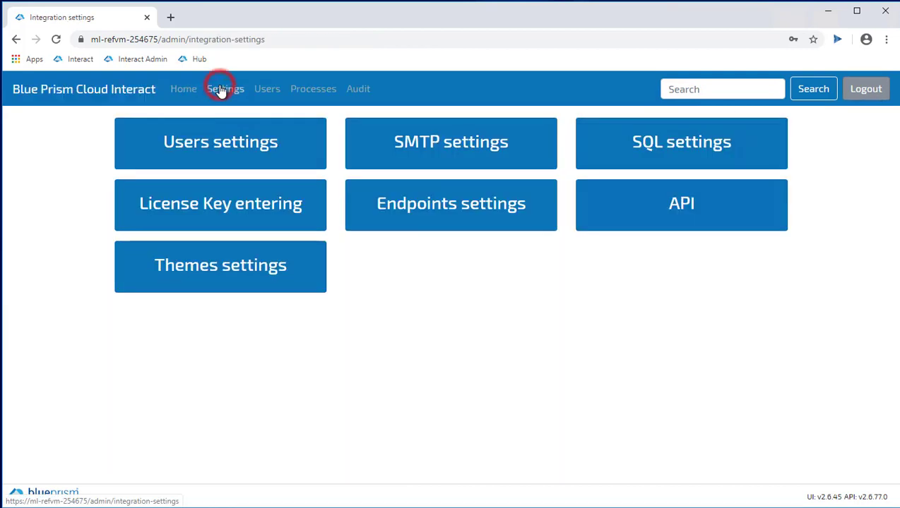
Show the Users management list with its three active app users
{"action": "left_click", "coordinate": [263, 92]}
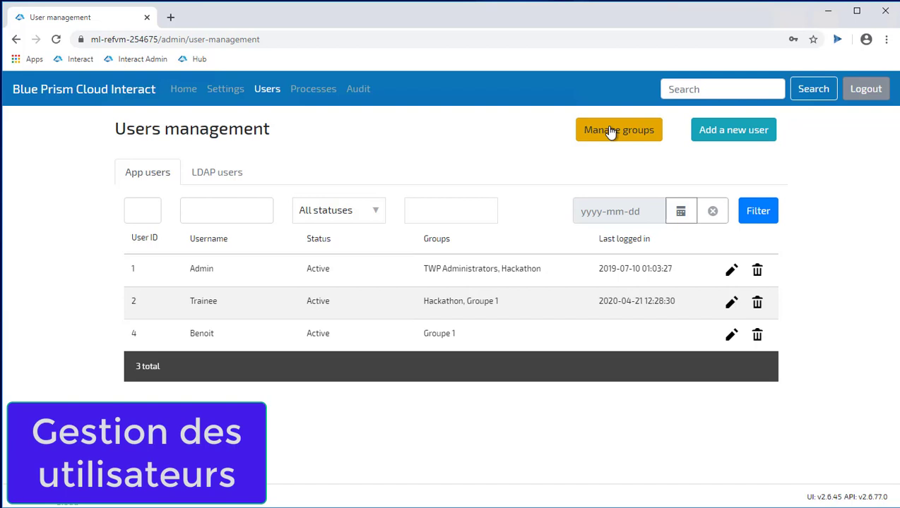
Start a new user and assign the Hackathon and TWP Administrators groups
{"action": "left_click", "coordinate": [745, 129]}
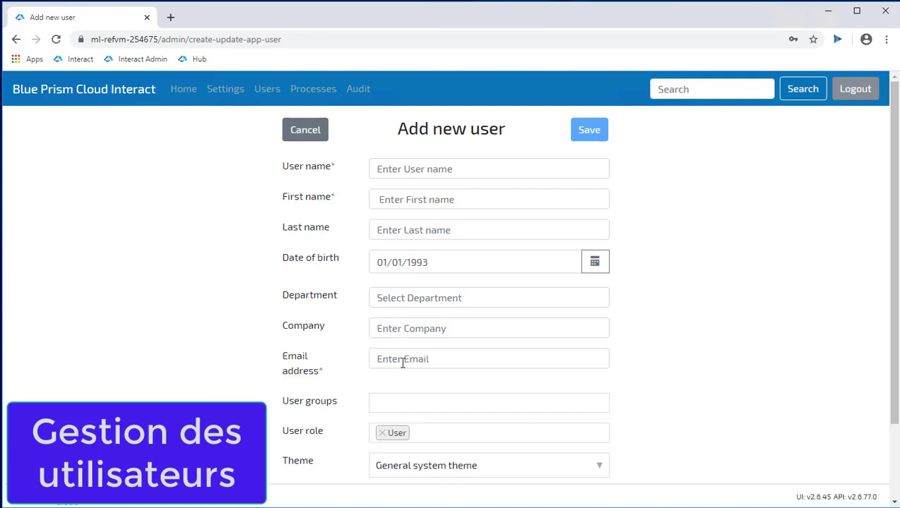
{"action": "left_click", "coordinate": [389, 408]}
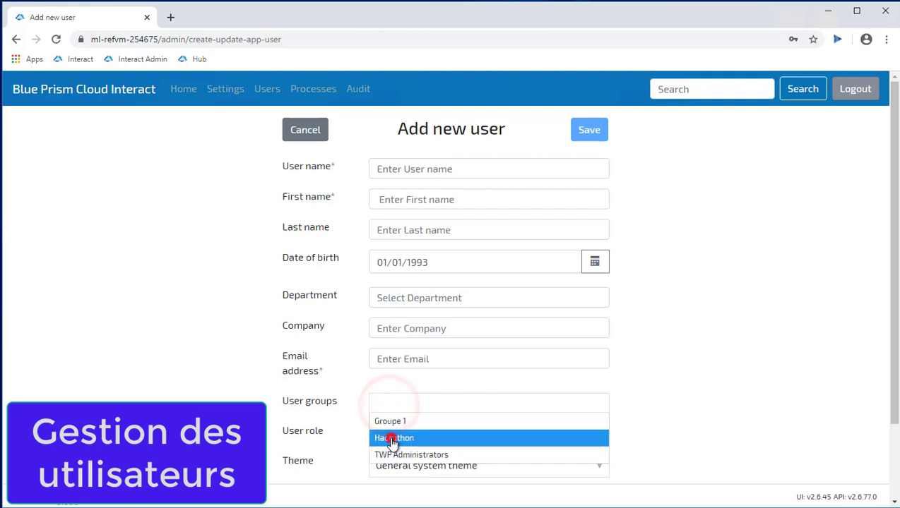
{"action": "left_click", "coordinate": [387, 437]}
{"action": "left_click", "coordinate": [454, 407]}
{"action": "left_click", "coordinate": [414, 452]}
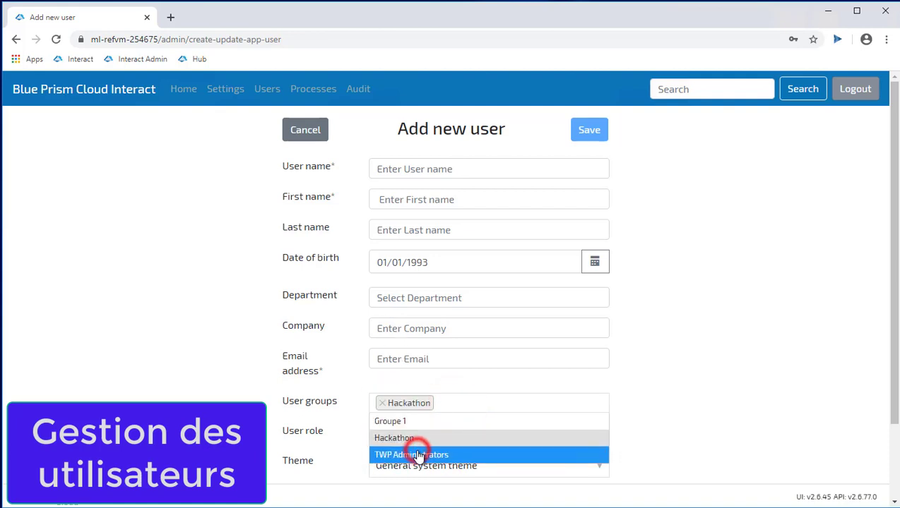
Check the user role list and keep the new user's role as User
{"action": "scroll", "coordinate": [892, 324], "scroll_direction": "down", "scroll_amount": 2}
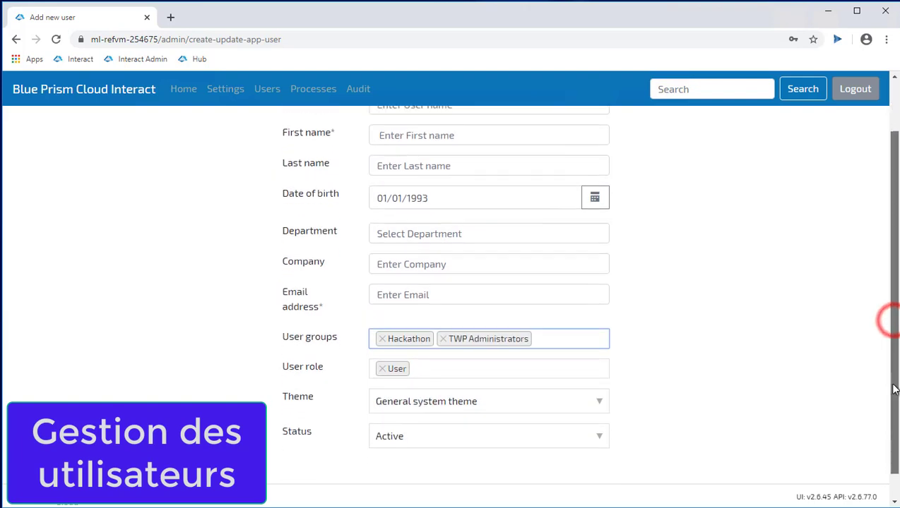
{"action": "left_click", "coordinate": [459, 362]}
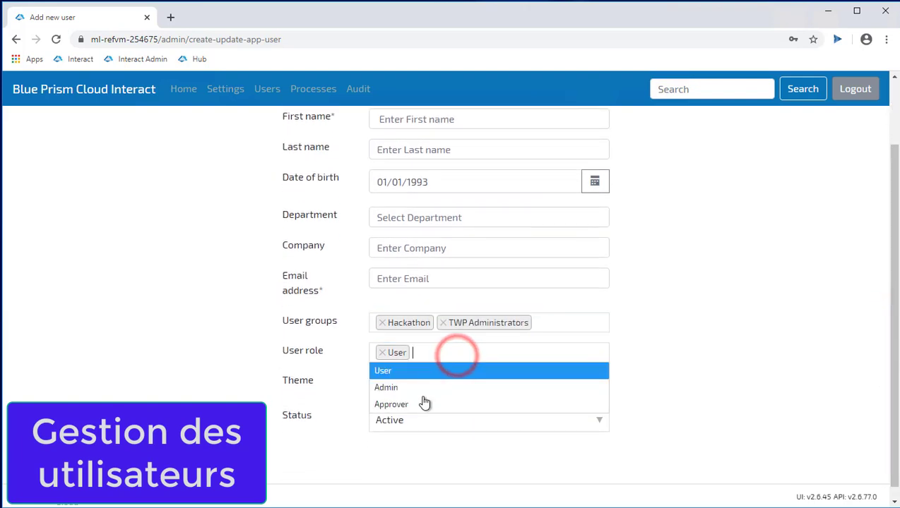
{"action": "left_click", "coordinate": [735, 373]}
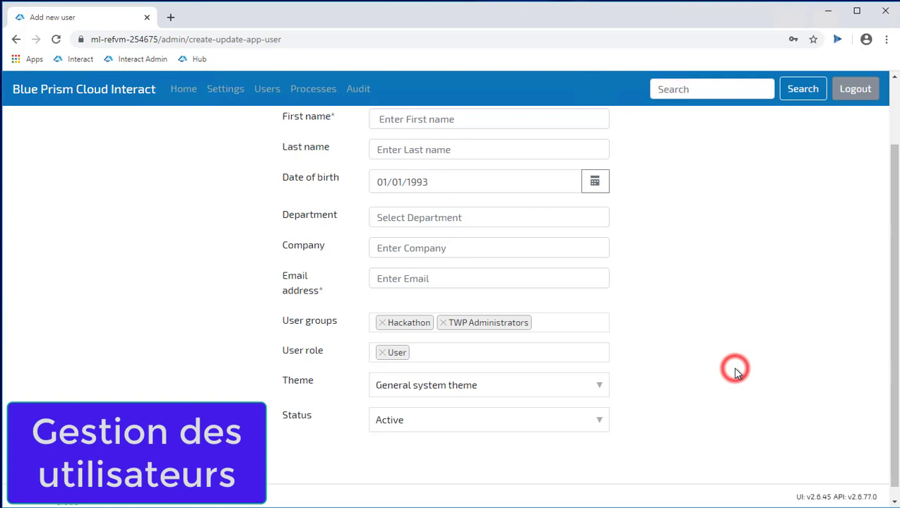
{"action": "left_click", "coordinate": [460, 354]}
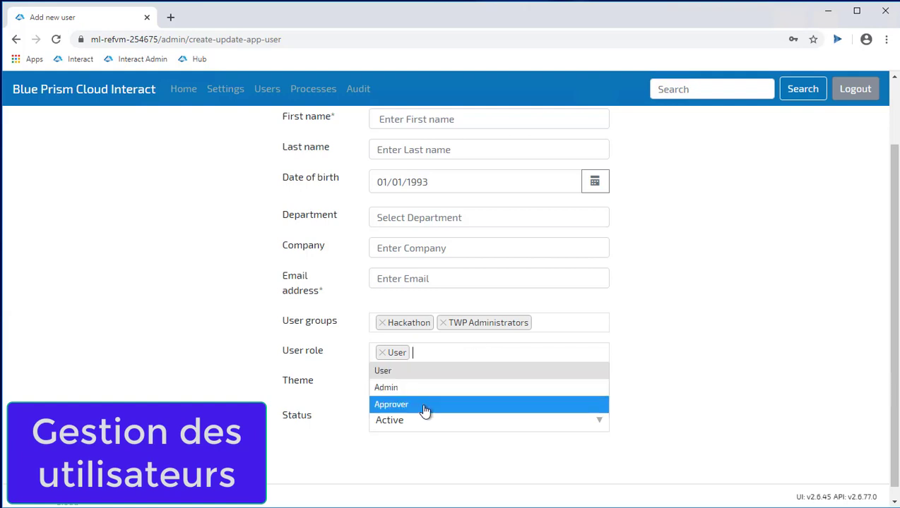
{"action": "left_click", "coordinate": [714, 345]}
{"action": "left_click", "coordinate": [893, 255]}
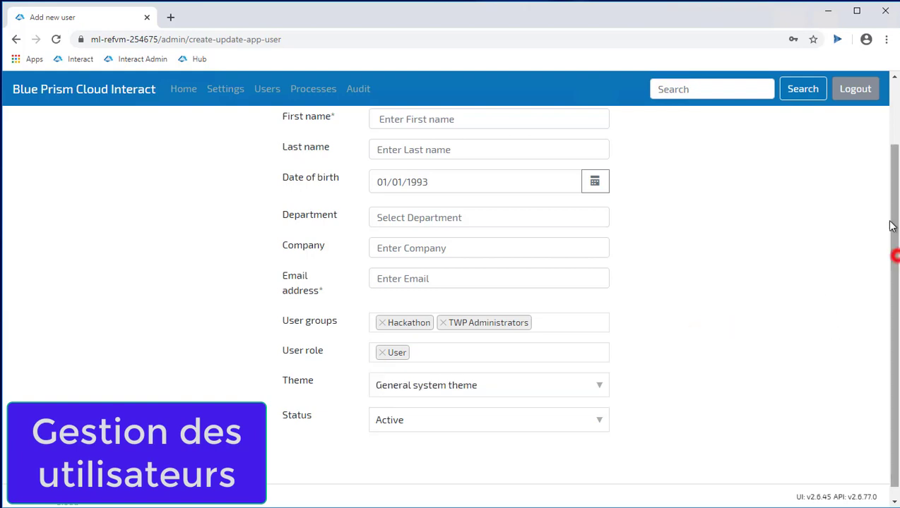
{"action": "left_click_drag", "start_coordinate": [892, 226], "coordinate": [897, 149]}
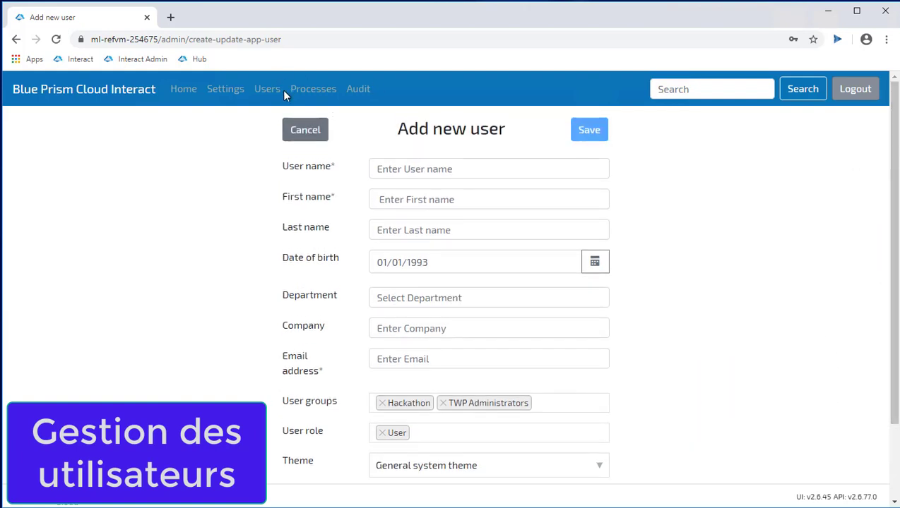
Edit the Formulaire de contact process from the Processes list
{"action": "left_click", "coordinate": [311, 89]}
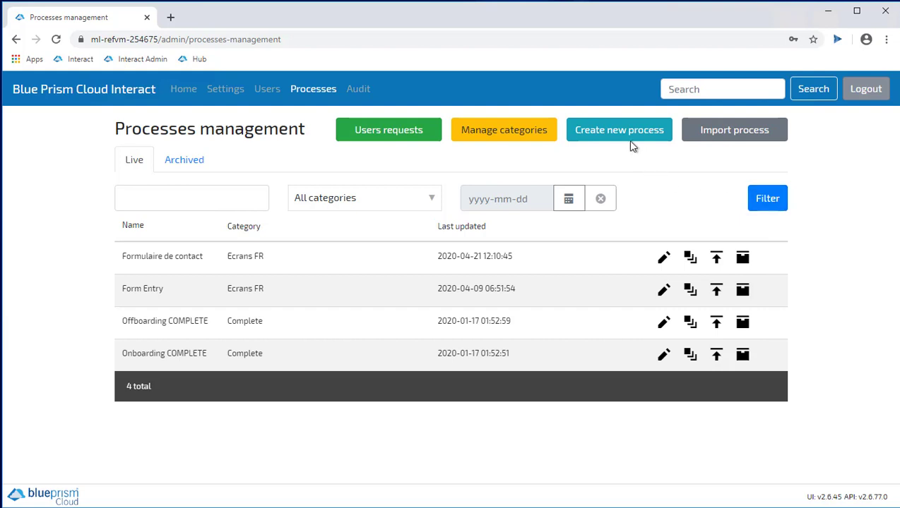
{"action": "left_click", "coordinate": [664, 259]}
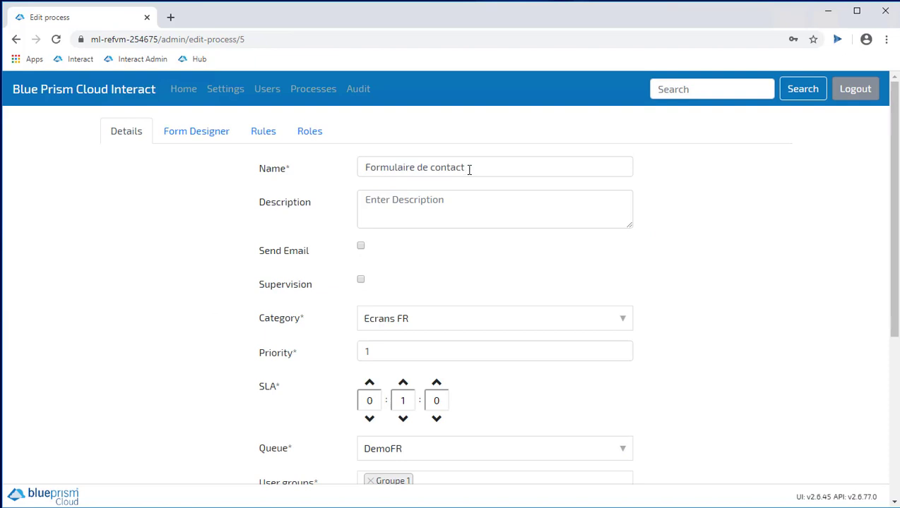
Look over the process name and description, then show the Form Designer's Personnel fields
{"action": "left_click_drag", "start_coordinate": [506, 167], "coordinate": [368, 176]}
{"action": "left_click", "coordinate": [469, 207]}
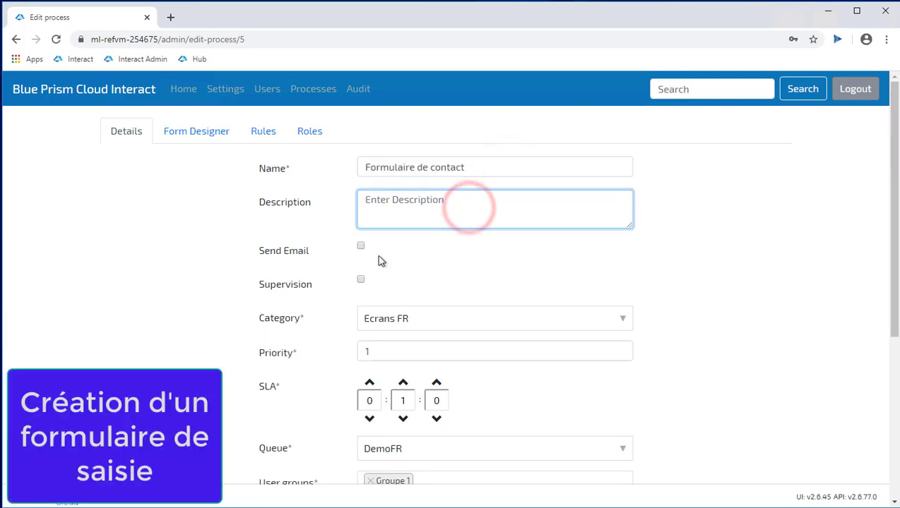
{"action": "scroll", "coordinate": [388, 235], "scroll_direction": "down", "scroll_amount": 2}
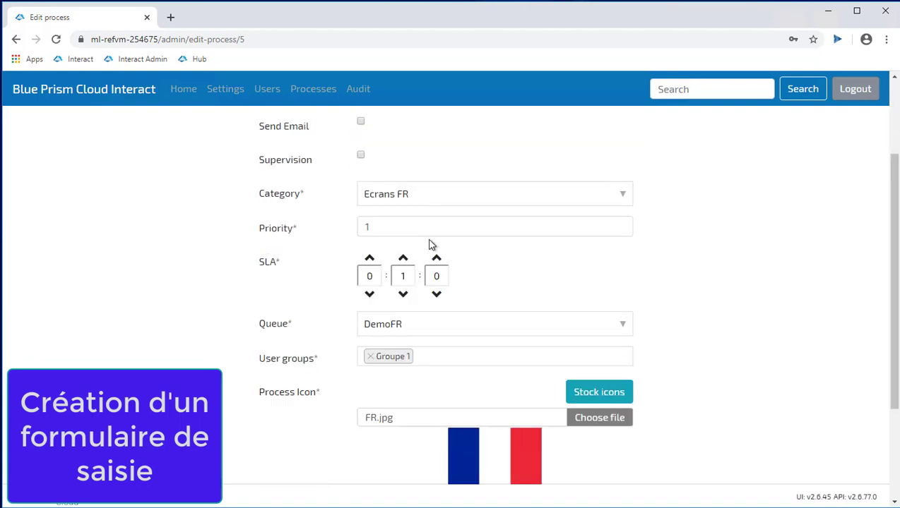
{"action": "scroll", "coordinate": [432, 247], "scroll_direction": "up", "scroll_amount": 1}
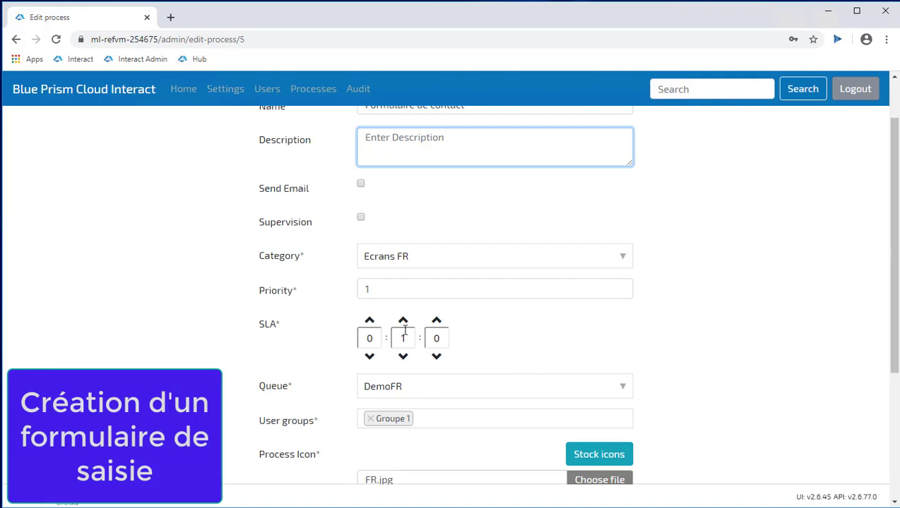
{"action": "left_click", "coordinate": [894, 331]}
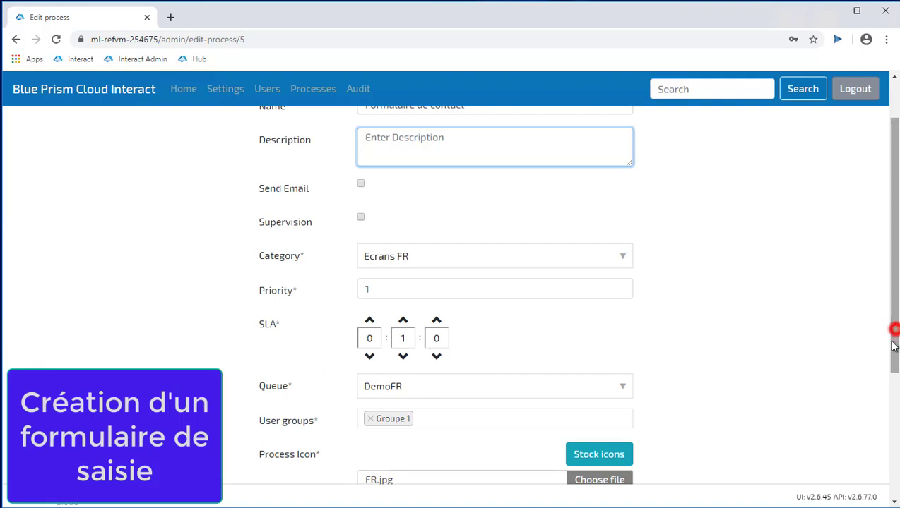
{"action": "scroll", "coordinate": [893, 328], "scroll_direction": "down", "scroll_amount": 3}
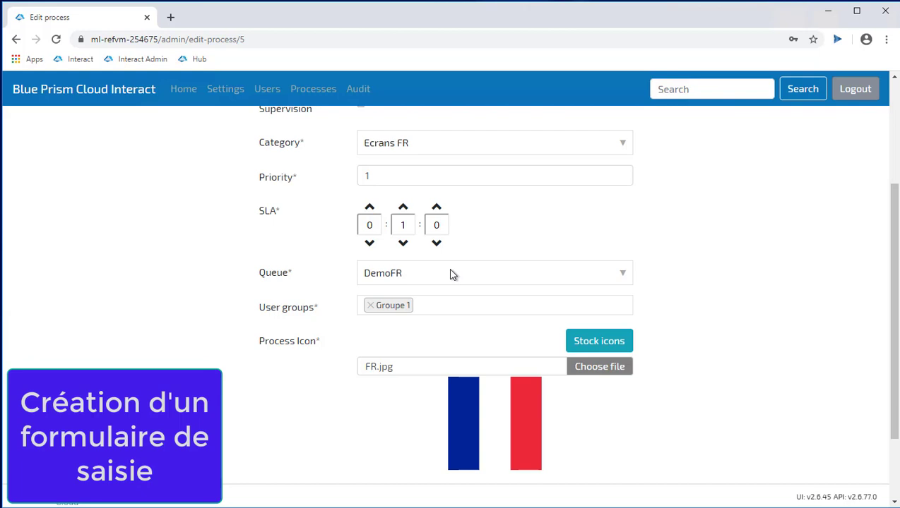
{"action": "scroll", "coordinate": [556, 297], "scroll_direction": "up", "scroll_amount": 3}
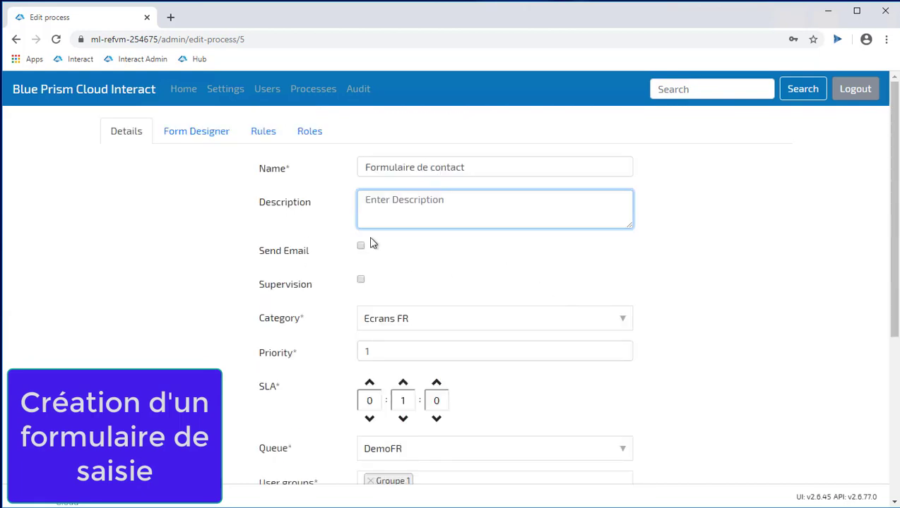
{"action": "left_click", "coordinate": [187, 133]}
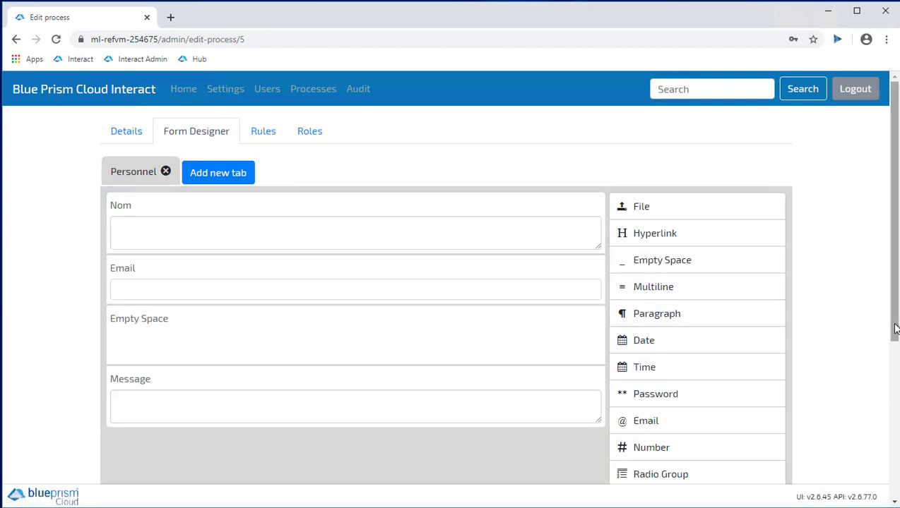
{"action": "scroll", "coordinate": [894, 327], "scroll_direction": "down", "scroll_amount": 2}
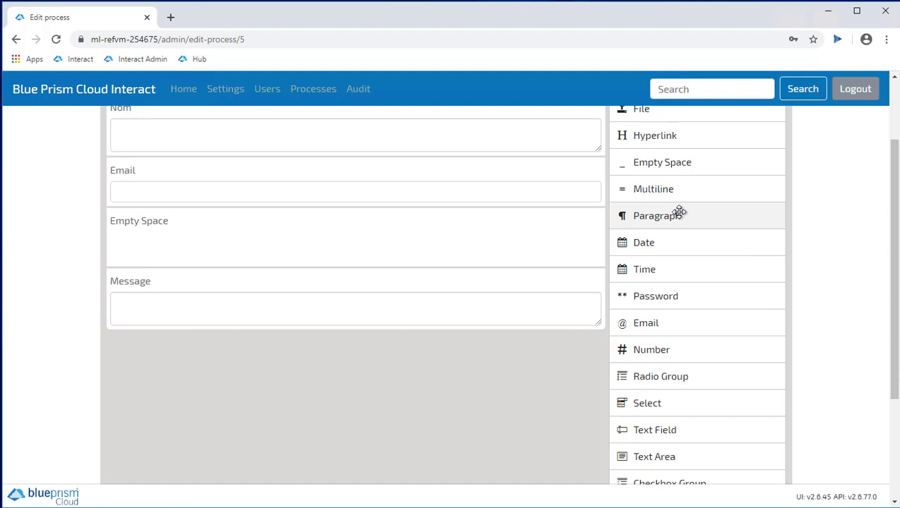
{"action": "scroll", "coordinate": [678, 213], "scroll_direction": "up", "scroll_amount": 2}
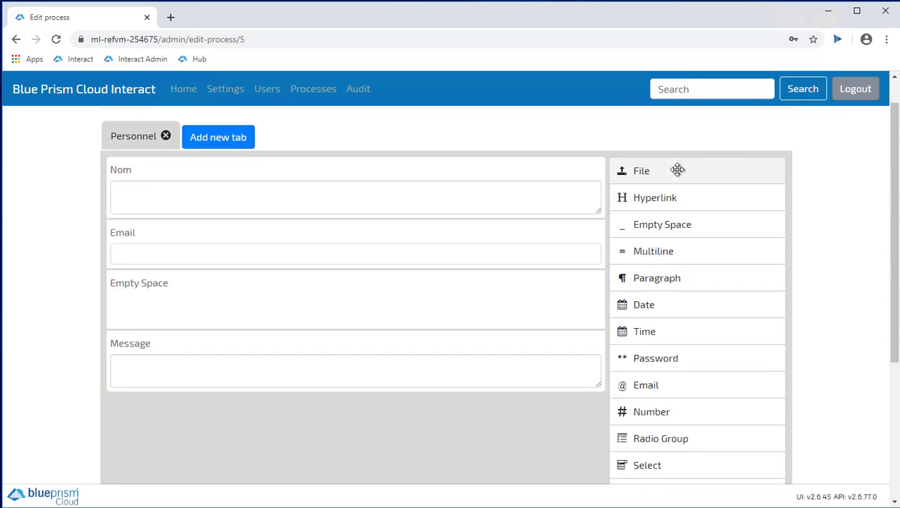
{"action": "left_click_drag", "start_coordinate": [677, 171], "coordinate": [369, 426]}
{"action": "left_click_drag", "start_coordinate": [643, 385], "coordinate": [420, 478]}
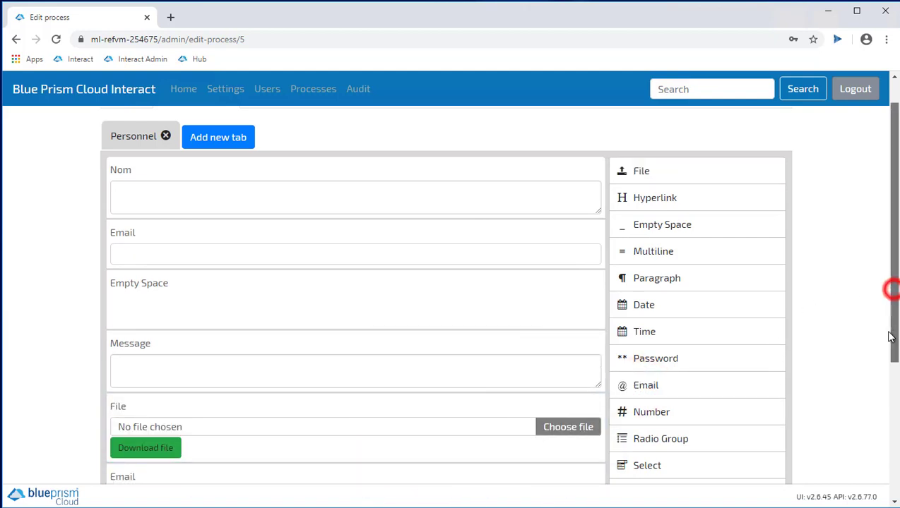
{"action": "scroll", "coordinate": [891, 290], "scroll_direction": "down", "scroll_amount": 2}
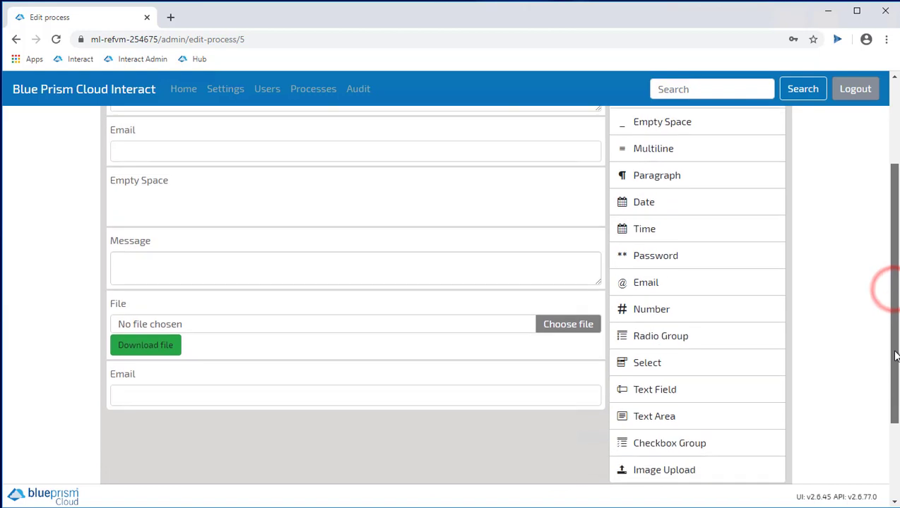
{"action": "left_click", "coordinate": [176, 378]}
{"action": "left_click", "coordinate": [576, 373]}
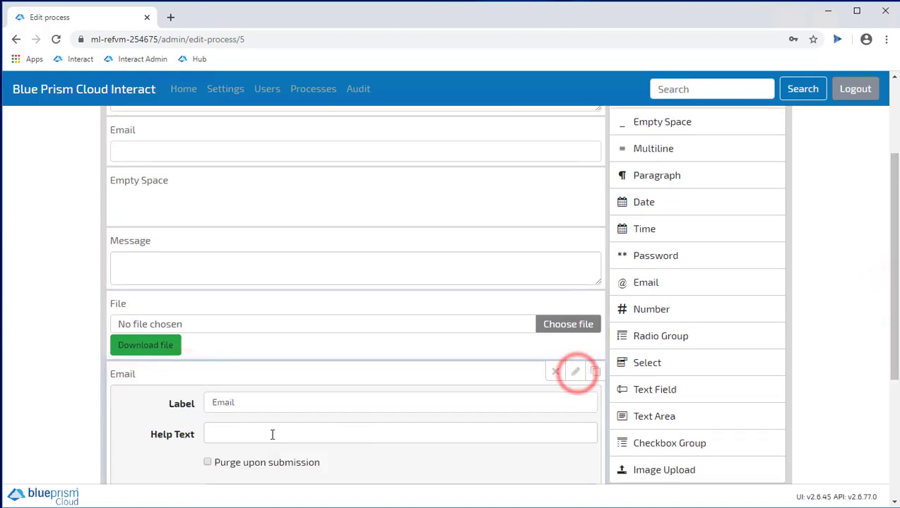
{"action": "scroll", "coordinate": [275, 429], "scroll_direction": "down", "scroll_amount": 2}
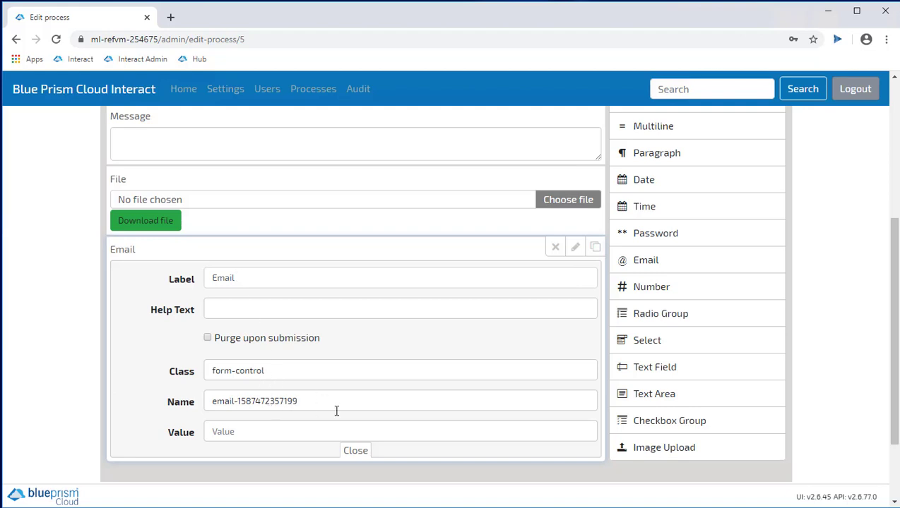
{"action": "left_click", "coordinate": [555, 248]}
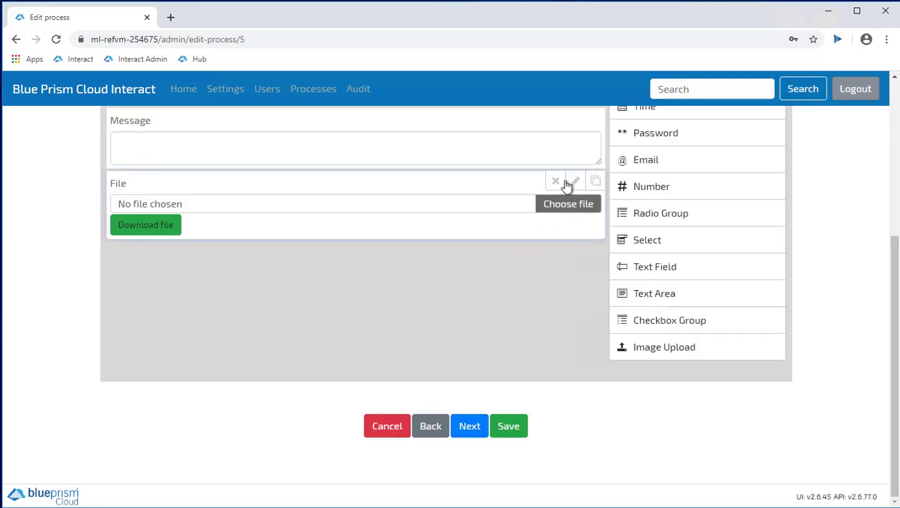
{"action": "left_click", "coordinate": [554, 179]}
{"action": "scroll", "coordinate": [516, 234], "scroll_direction": "up", "scroll_amount": 4}
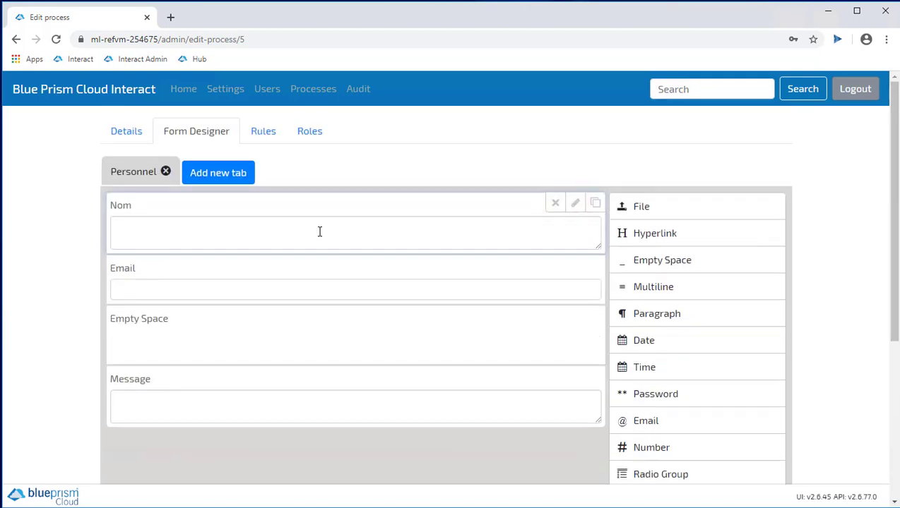
{"action": "left_click", "coordinate": [212, 176]}
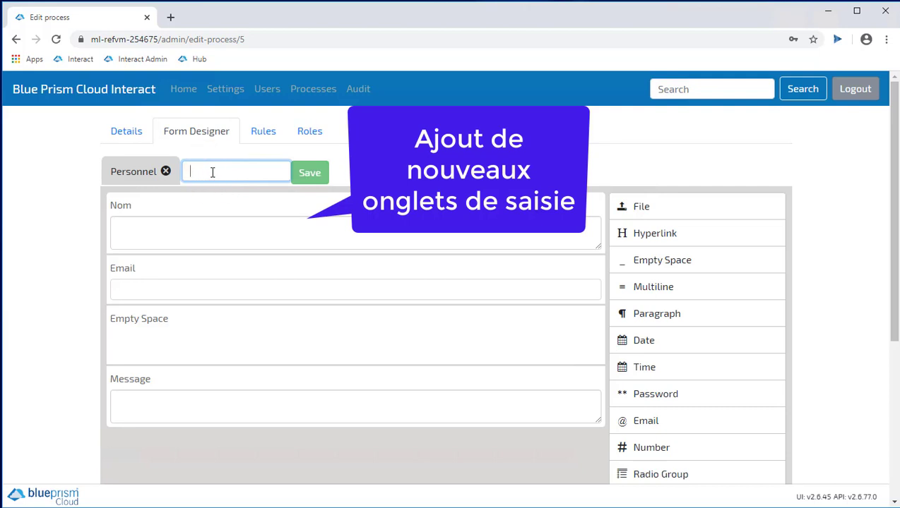
{"action": "type", "text": "Demo"}
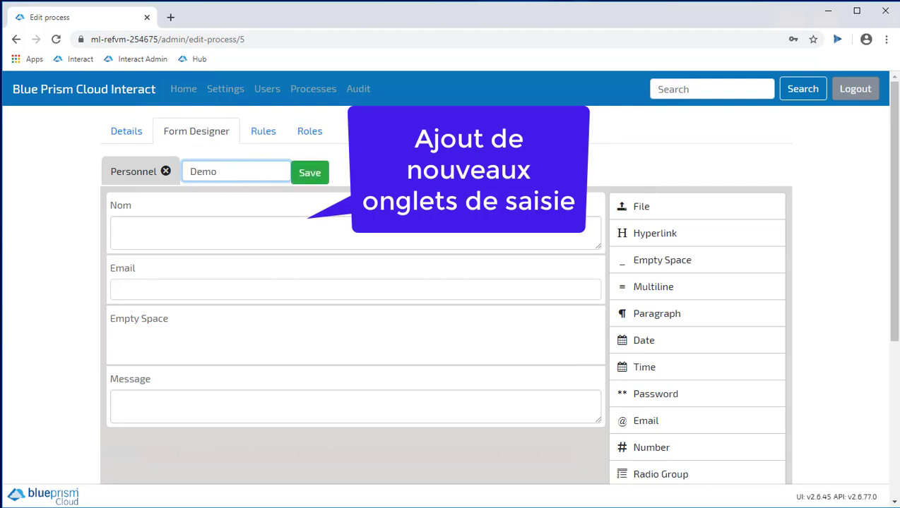
{"action": "left_click", "coordinate": [326, 173]}
{"action": "left_click", "coordinate": [246, 238]}
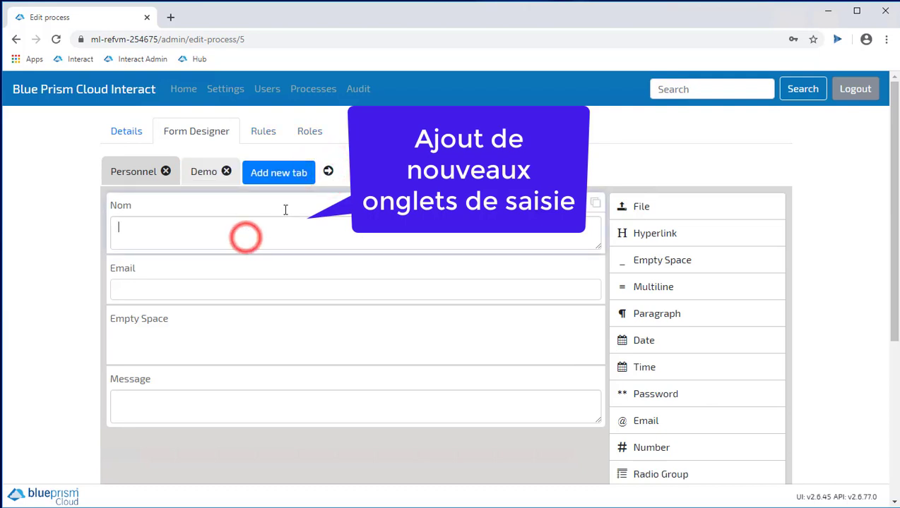
{"action": "left_click", "coordinate": [203, 173]}
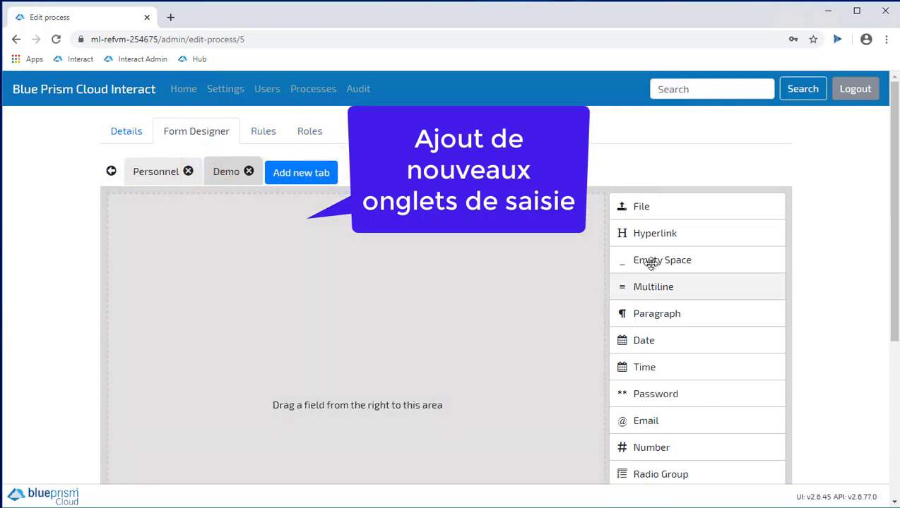
{"action": "left_click_drag", "start_coordinate": [659, 289], "coordinate": [286, 214]}
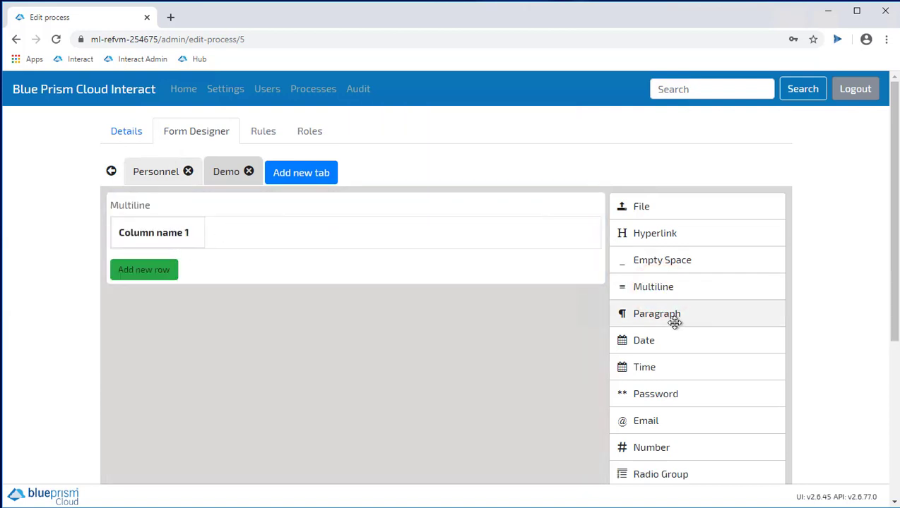
{"action": "left_click_drag", "start_coordinate": [671, 316], "coordinate": [348, 298]}
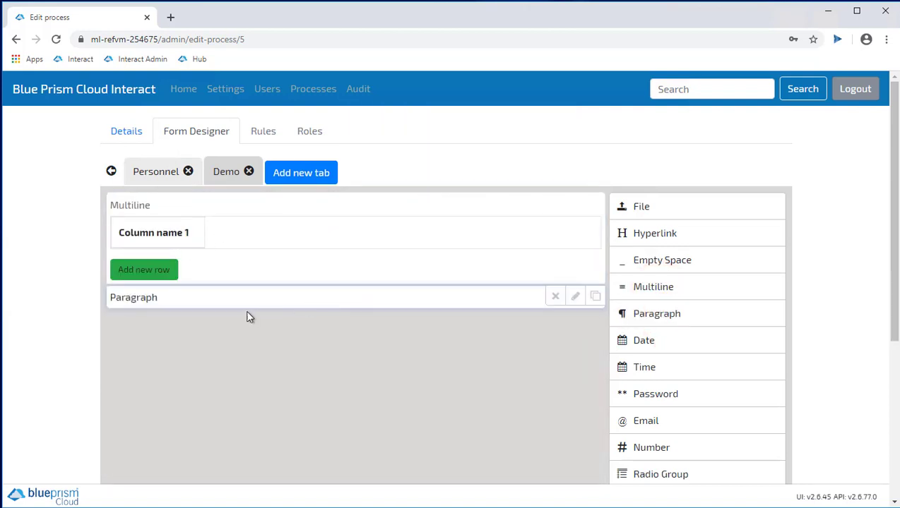
{"action": "left_click", "coordinate": [575, 297]}
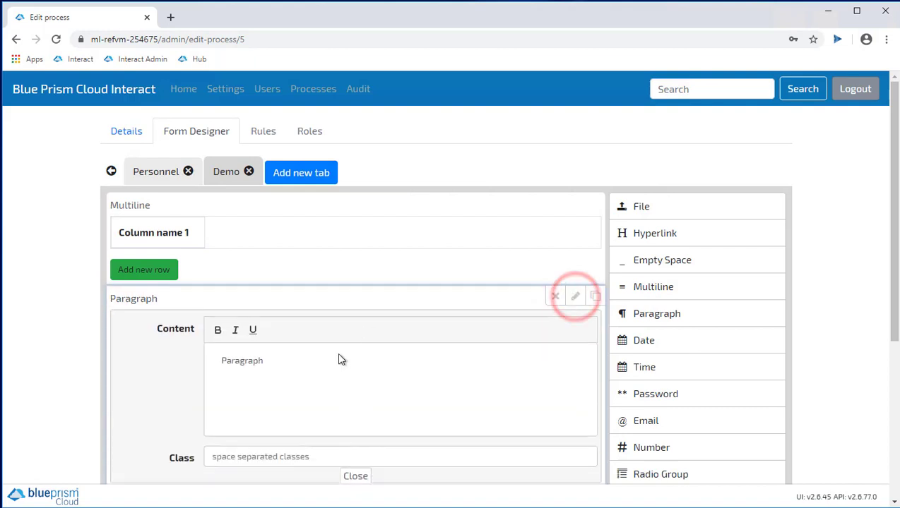
{"action": "left_click", "coordinate": [338, 354]}
{"action": "left_click", "coordinate": [215, 326]}
{"action": "left_click_drag", "start_coordinate": [271, 361], "coordinate": [212, 354]}
{"action": "type", "text": "ci es"}
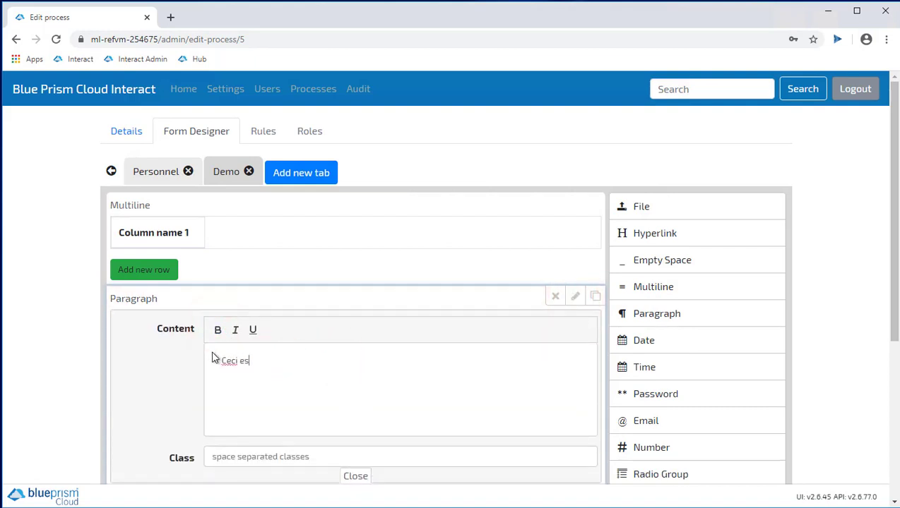
{"action": "type", "text": "eci est une de"}
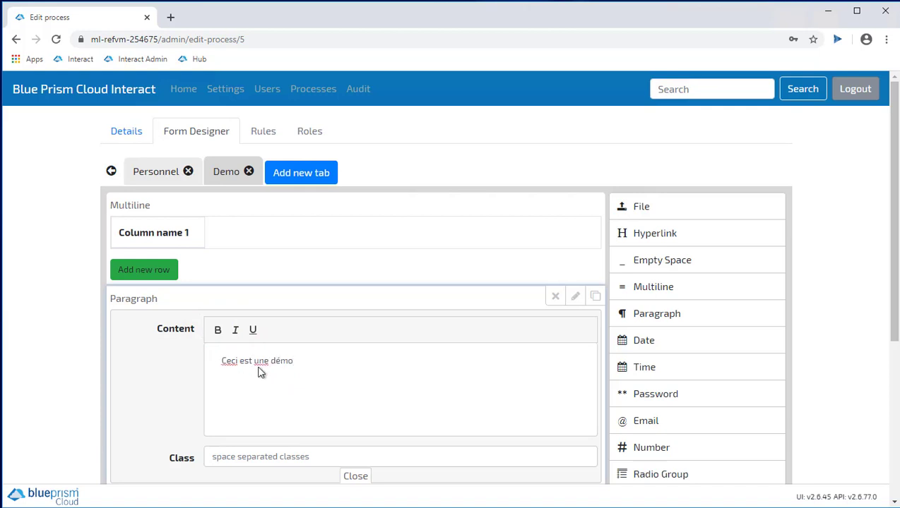
{"action": "triple_click", "coordinate": [281, 359]}
{"action": "left_click", "coordinate": [216, 336]}
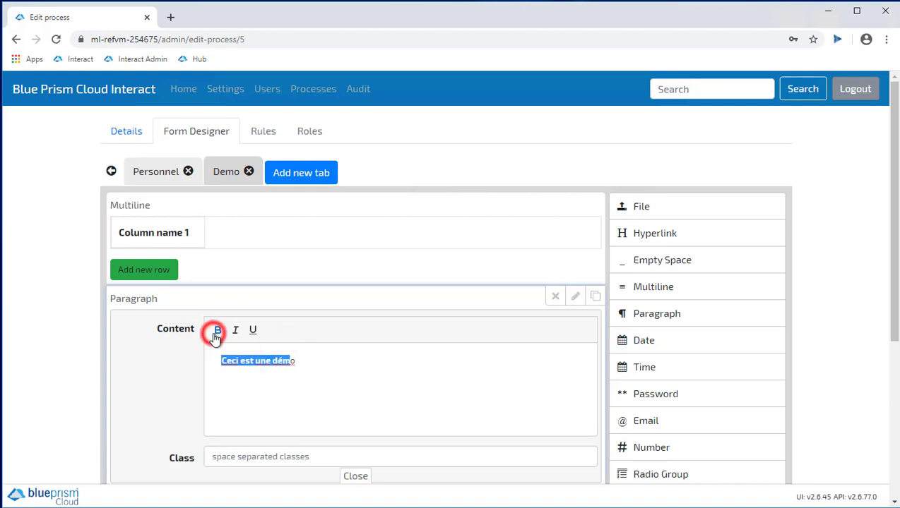
{"action": "scroll", "coordinate": [551, 371], "scroll_direction": "down", "scroll_amount": 2}
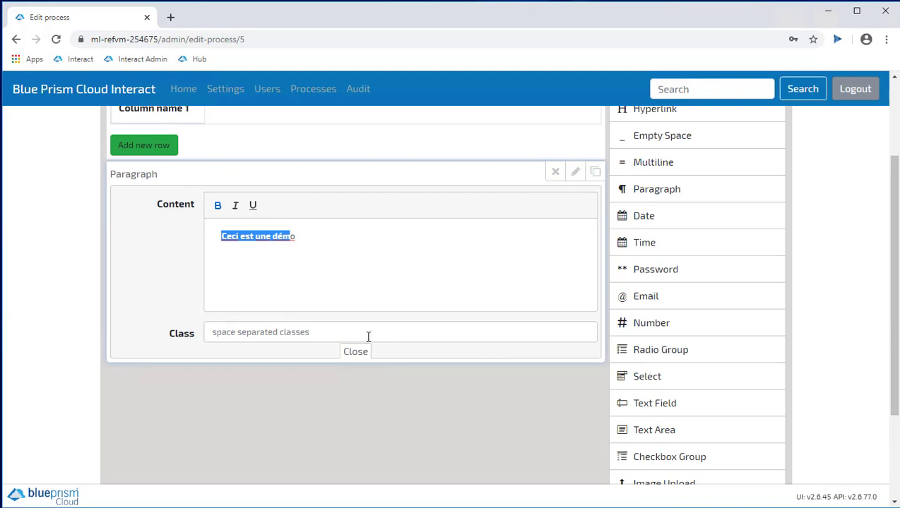
{"action": "scroll", "coordinate": [368, 337], "scroll_direction": "up", "scroll_amount": 2}
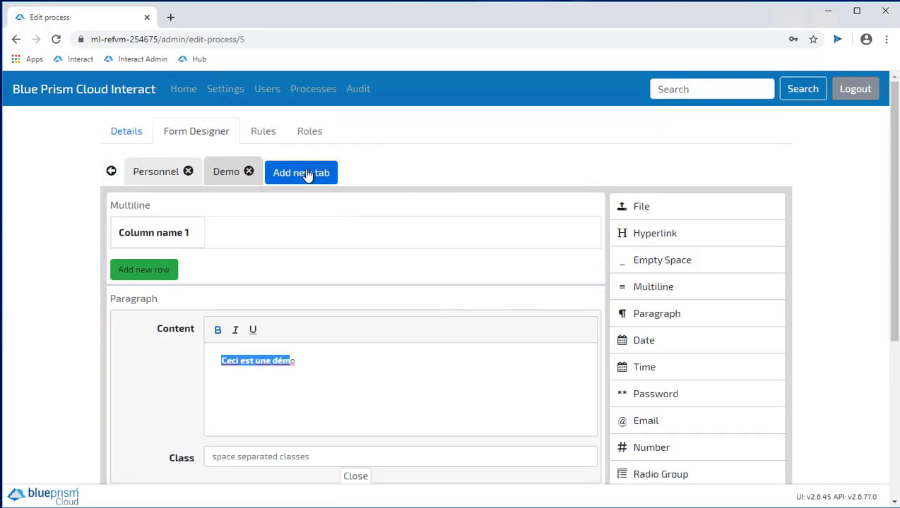
{"action": "left_click", "coordinate": [249, 171]}
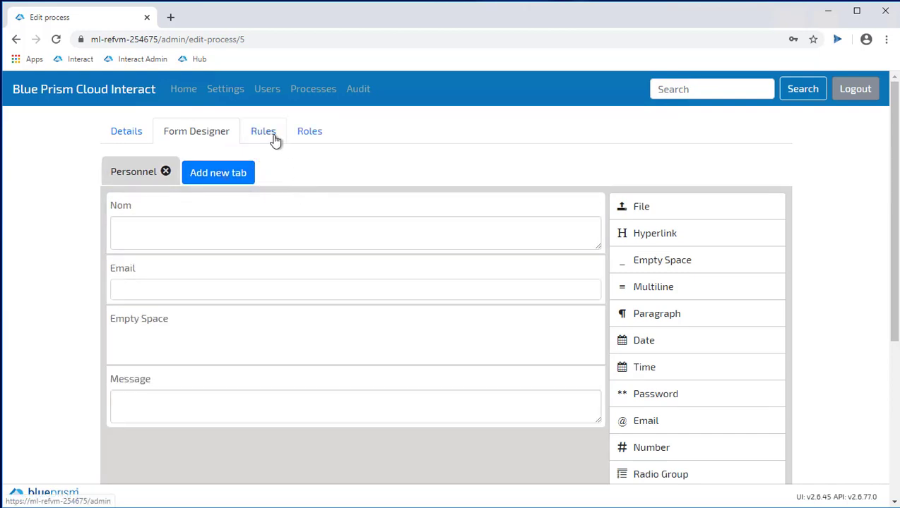
Add a trial IF/THEN rule on Rules, inspect its choices, then delete the Nom rule
{"action": "left_click", "coordinate": [275, 140]}
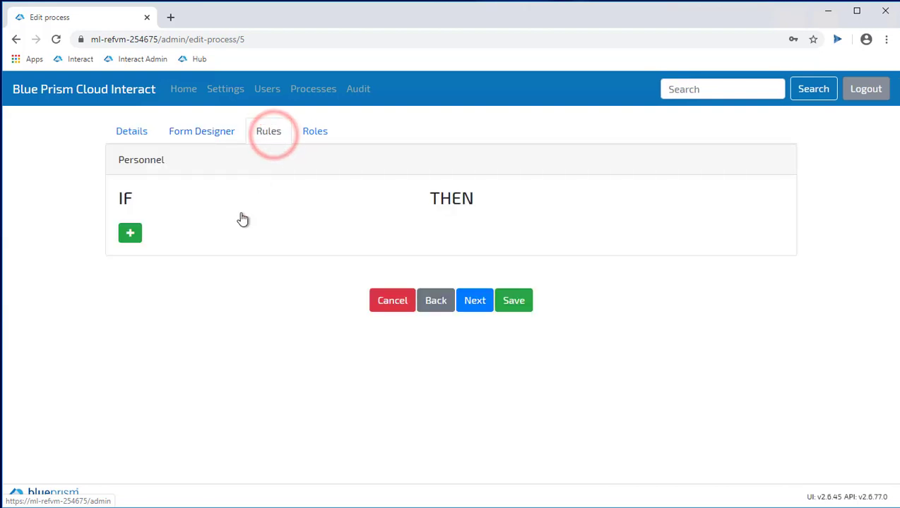
{"action": "left_click", "coordinate": [128, 233]}
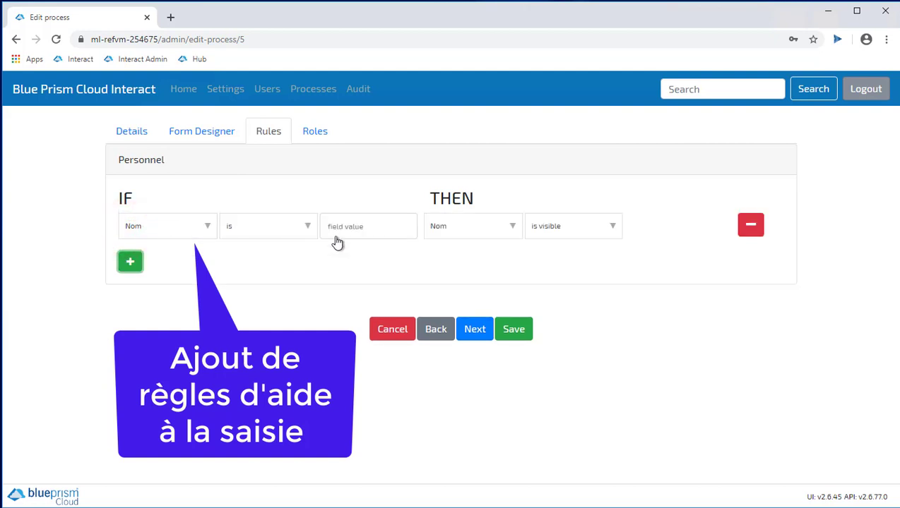
{"action": "left_click", "coordinate": [289, 225]}
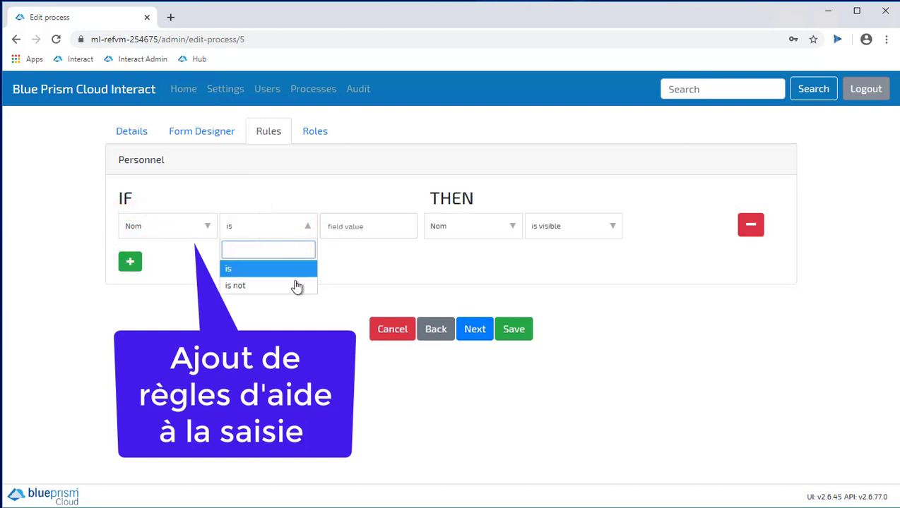
{"action": "left_click", "coordinate": [590, 235]}
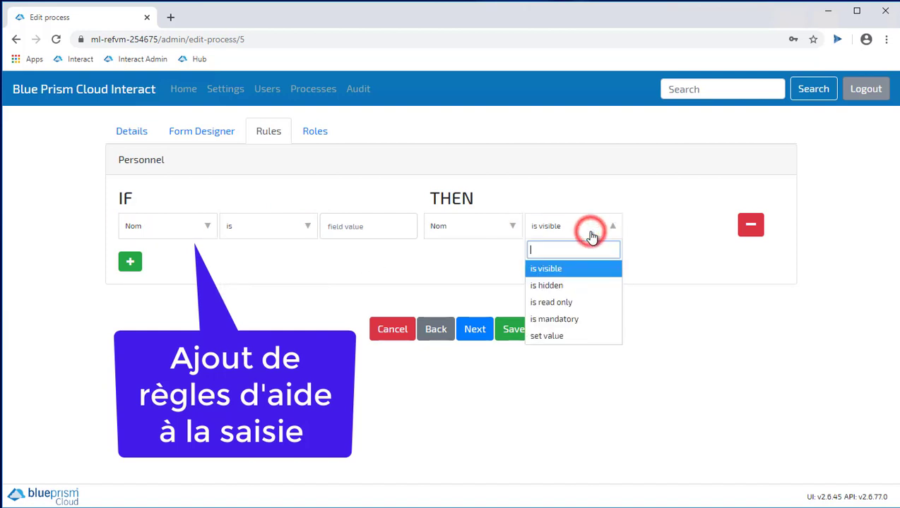
{"action": "left_click", "coordinate": [697, 282]}
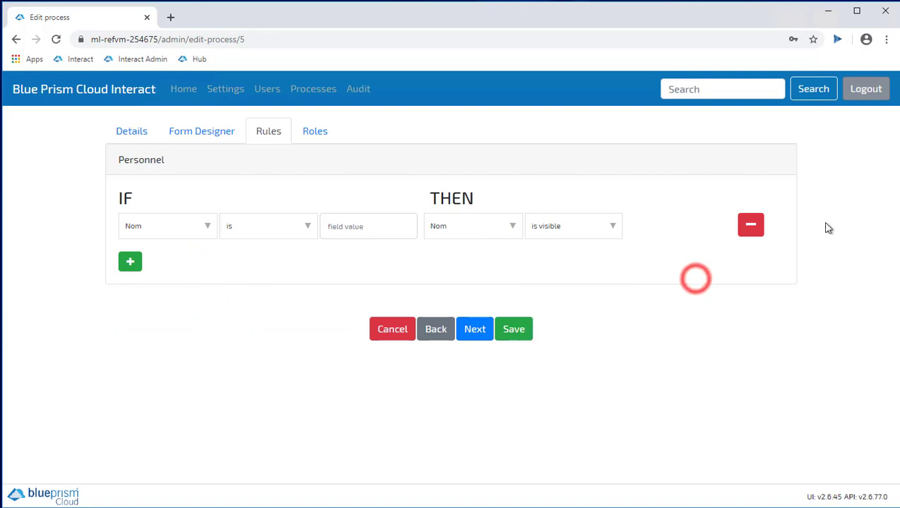
{"action": "left_click", "coordinate": [750, 228]}
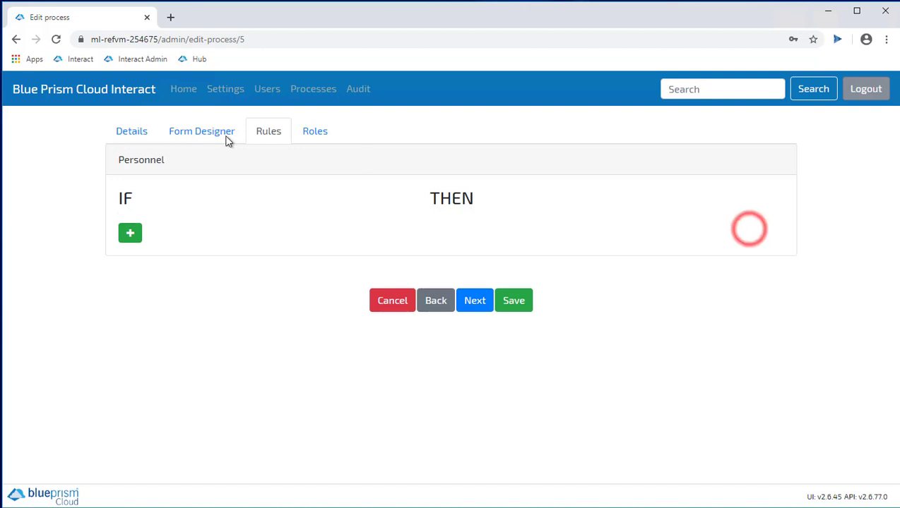
Check the Nom field's role stays Mandatory, then cancel editing back to the process list
{"action": "left_click", "coordinate": [318, 132]}
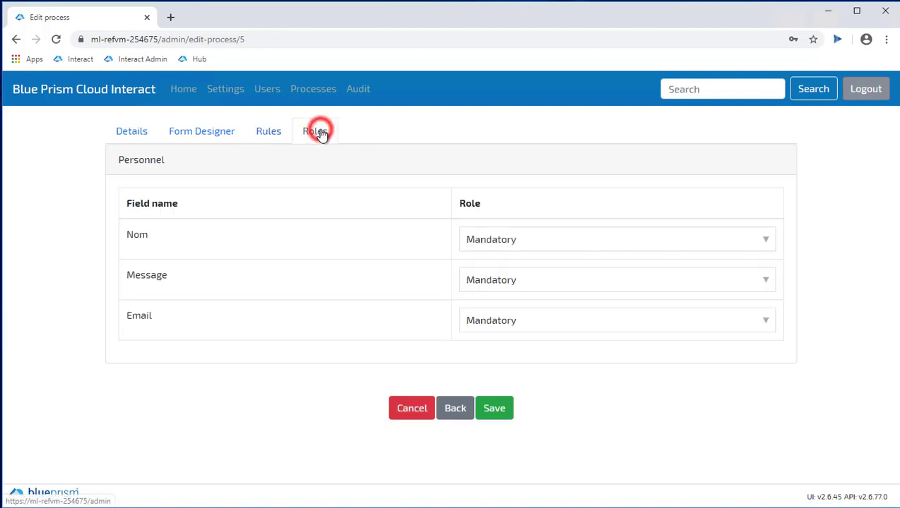
{"action": "left_click", "coordinate": [560, 243]}
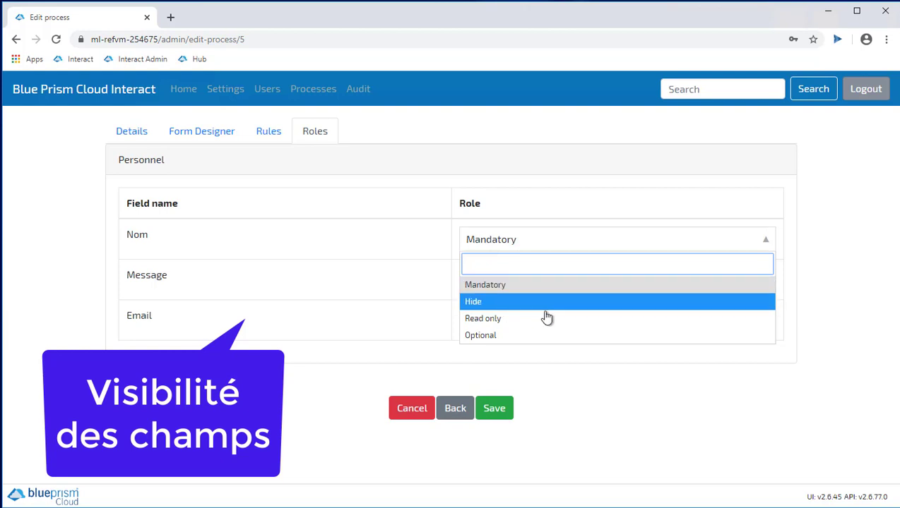
{"action": "left_click", "coordinate": [343, 371]}
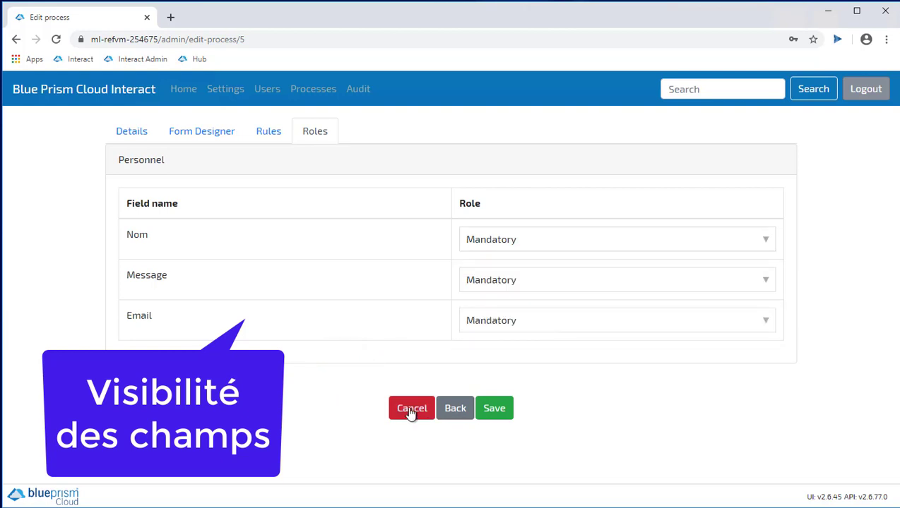
{"action": "left_click", "coordinate": [411, 409]}
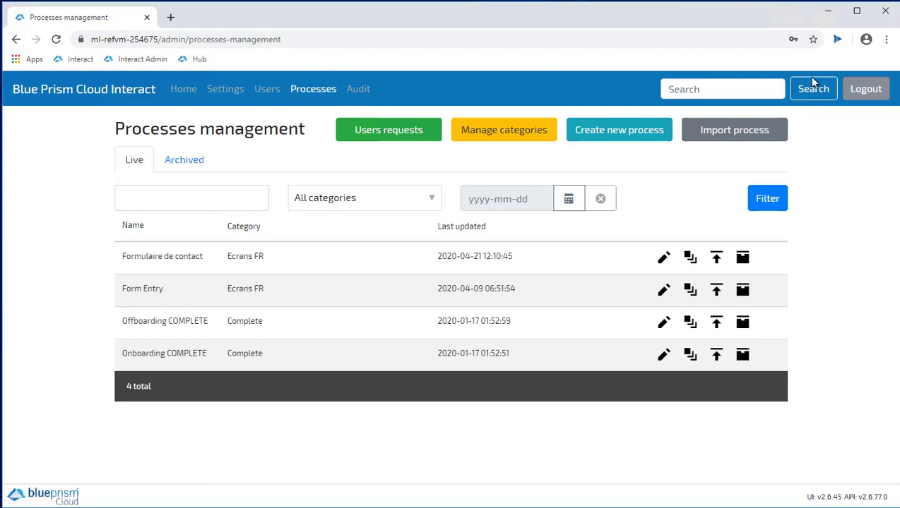
Log out of administration and sign in to the Interact portal as the business user
{"action": "left_click", "coordinate": [864, 88]}
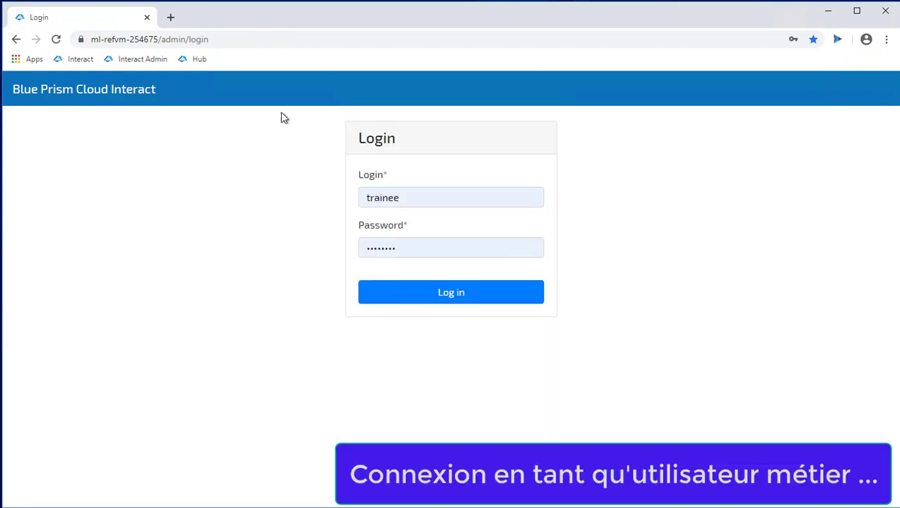
{"action": "left_click", "coordinate": [69, 59]}
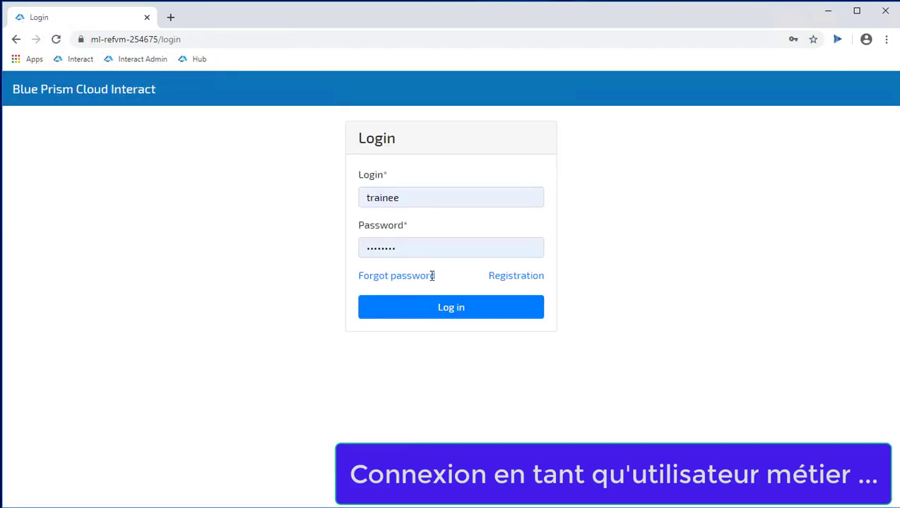
{"action": "left_click", "coordinate": [441, 308]}
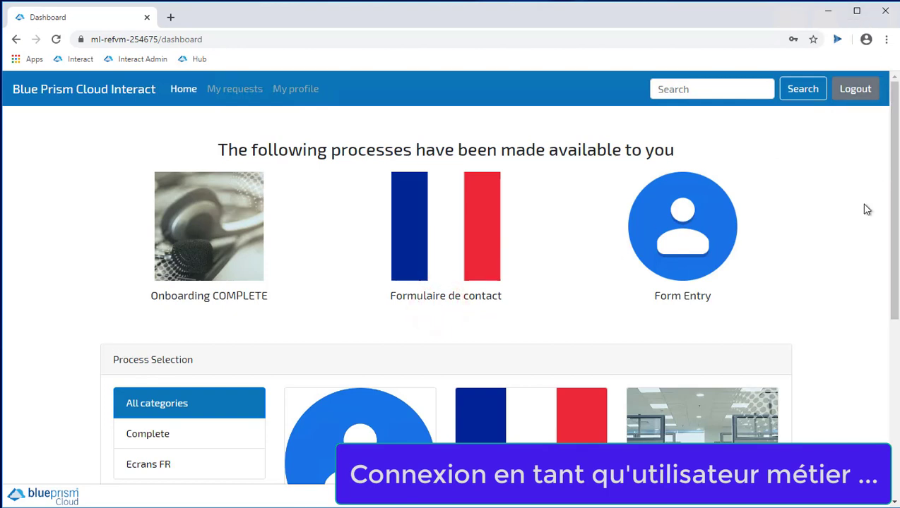
{"action": "scroll", "coordinate": [272, 349], "scroll_direction": "down", "scroll_amount": 2}
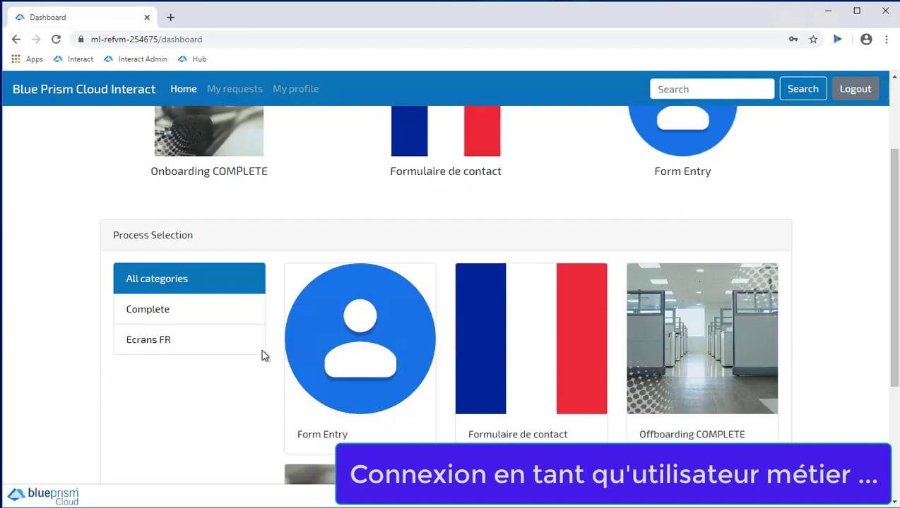
{"action": "left_click", "coordinate": [184, 310]}
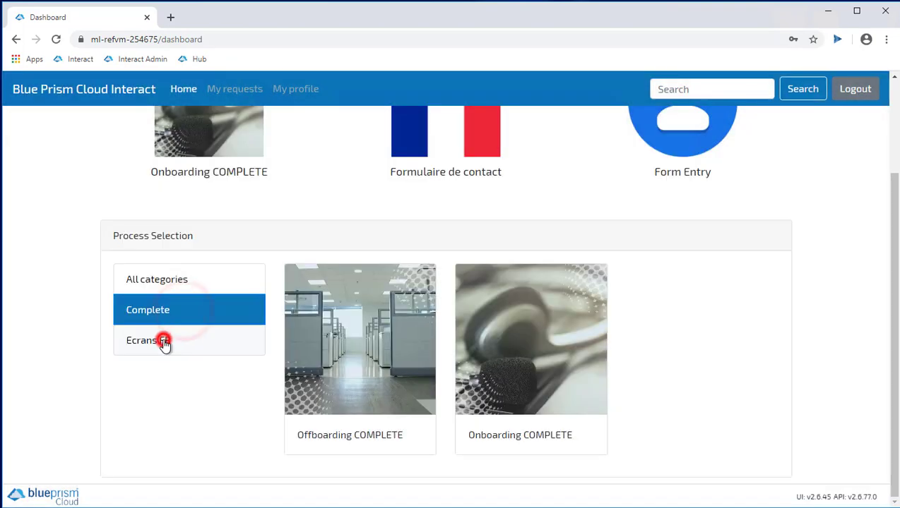
{"action": "left_click", "coordinate": [164, 344]}
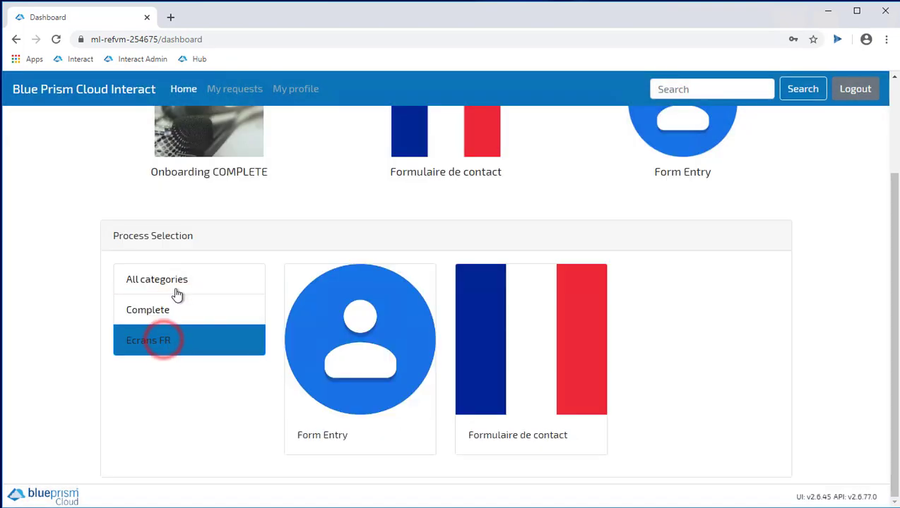
{"action": "left_click", "coordinate": [169, 281]}
{"action": "scroll", "coordinate": [202, 312], "scroll_direction": "up", "scroll_amount": 2}
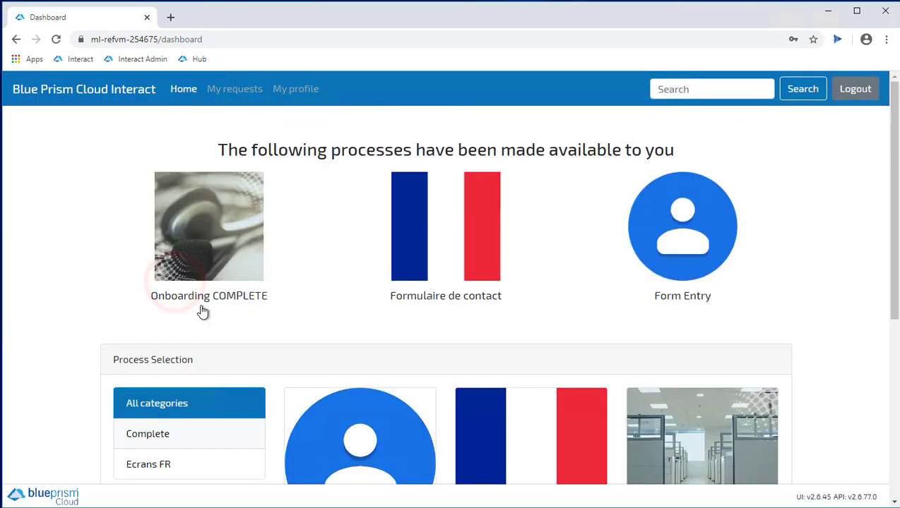
Open the Formulaire de contact and enter the contact's name and e-mail address
{"action": "left_click", "coordinate": [449, 238]}
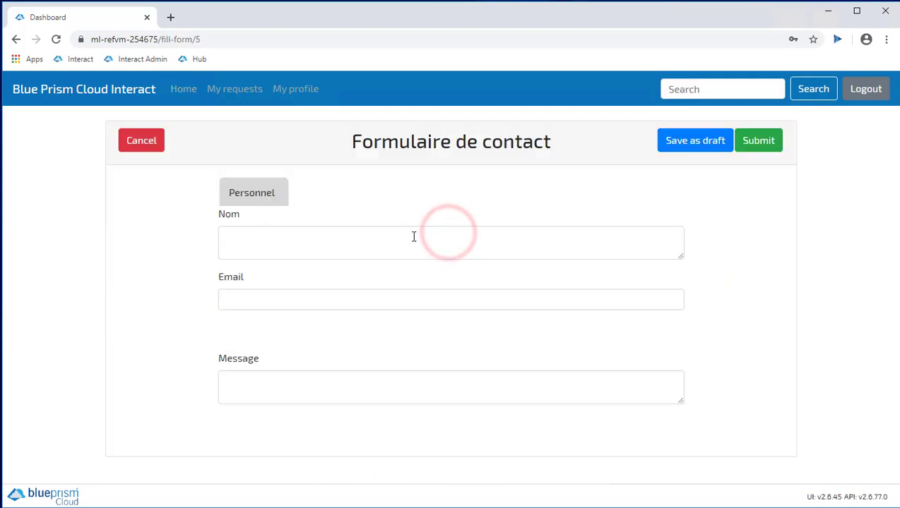
{"action": "left_click", "coordinate": [409, 237]}
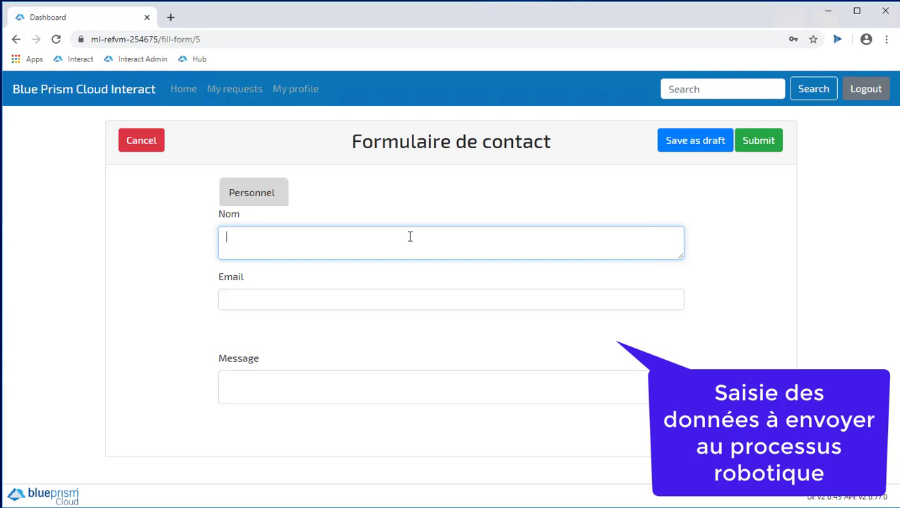
{"action": "left_click", "coordinate": [410, 237]}
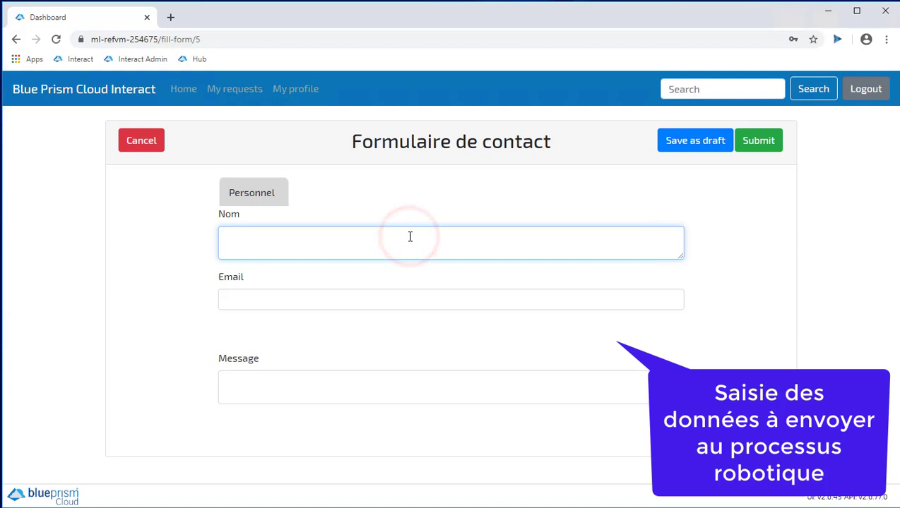
{"action": "left_click", "coordinate": [410, 236]}
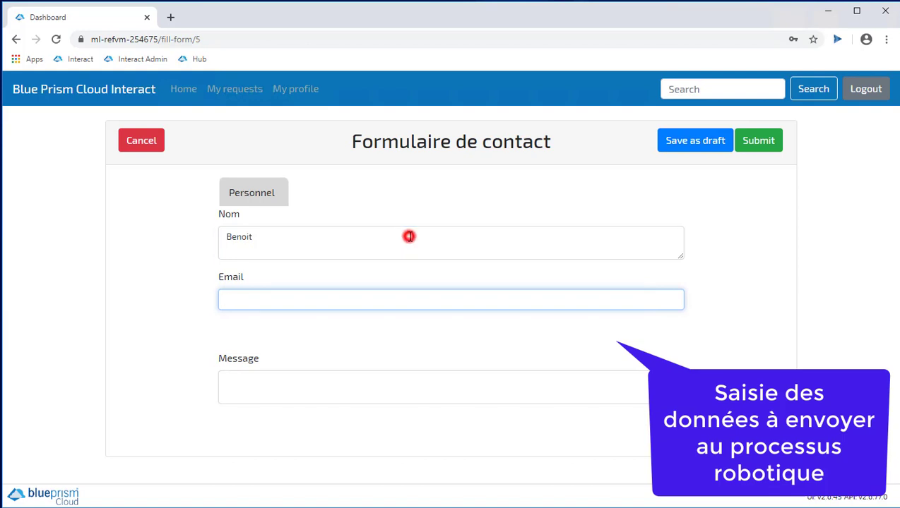
{"action": "key", "text": "Tab"}
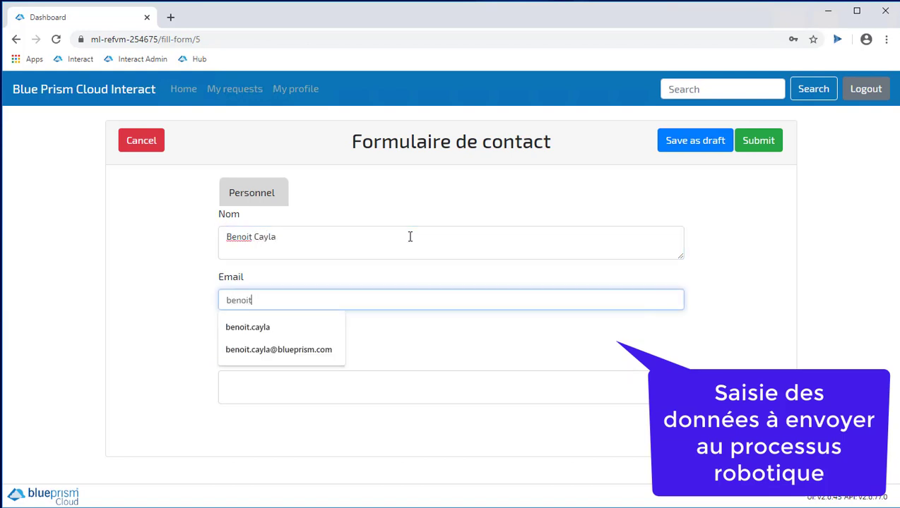
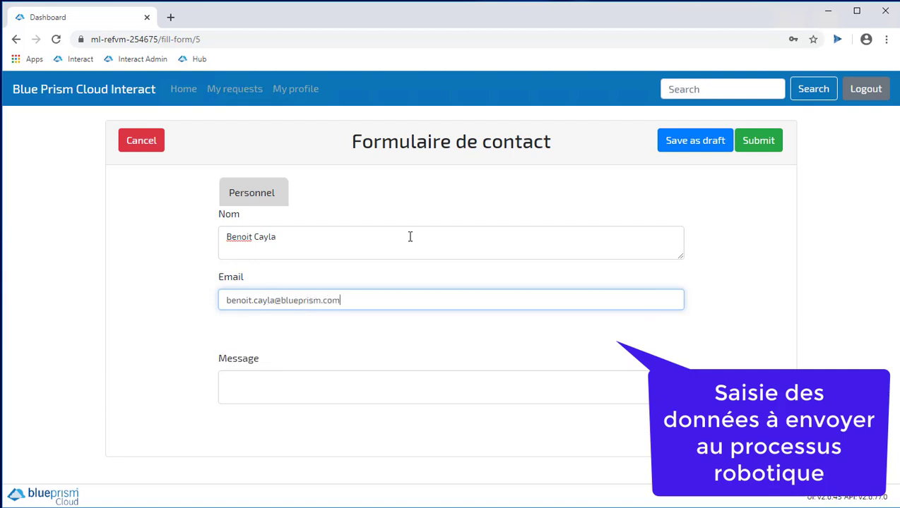
Enter the message 'Ceci est un test ...' and save the request as a draft
{"action": "left_click", "coordinate": [315, 392]}
{"action": "type", "text": "Ceci est un test ..."}
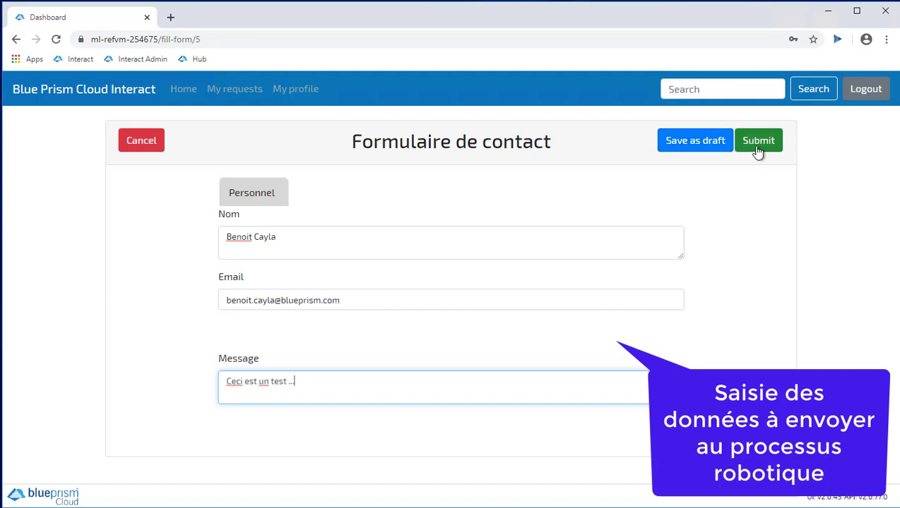
{"action": "left_click", "coordinate": [702, 142]}
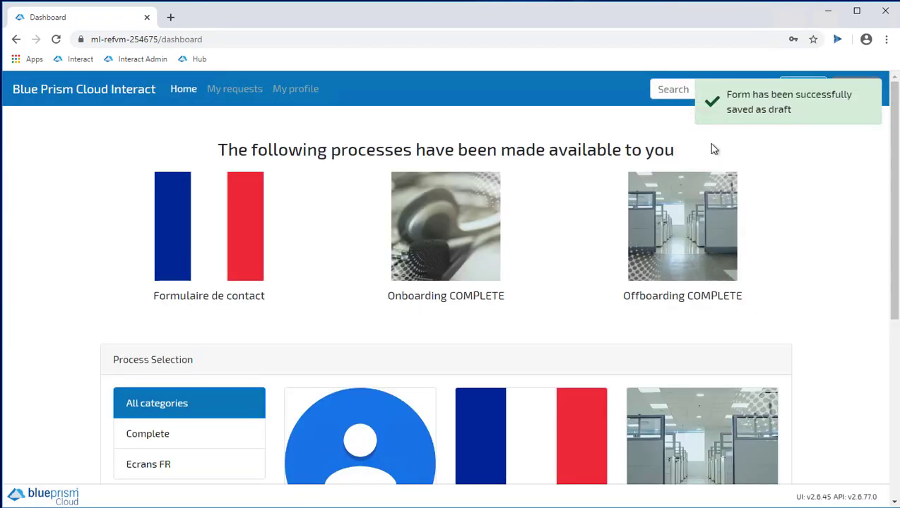
Open the saved contact-form draft from My requests and leave it without submitting
{"action": "left_click", "coordinate": [240, 92]}
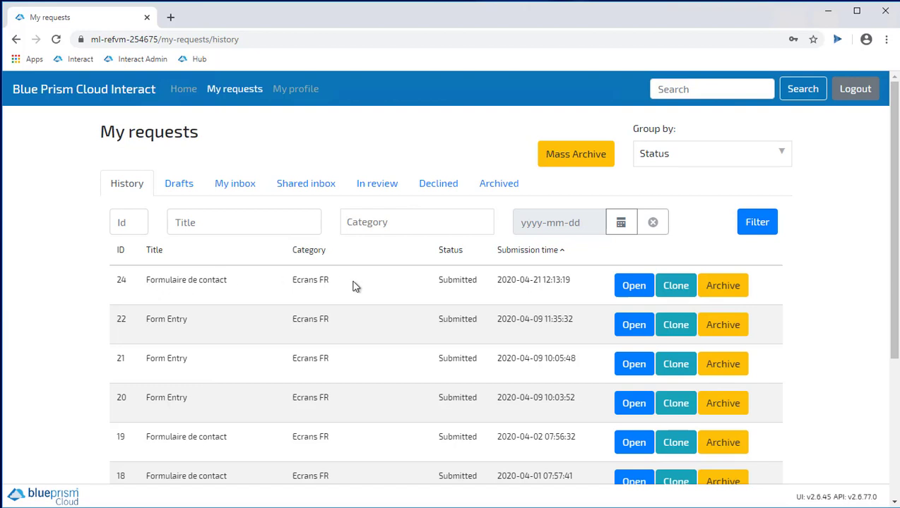
{"action": "left_click", "coordinate": [176, 184]}
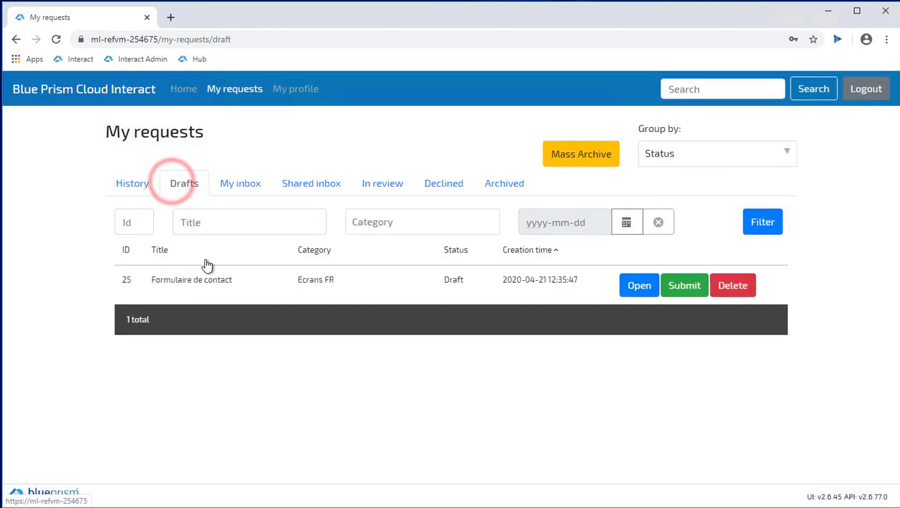
{"action": "left_click", "coordinate": [630, 283]}
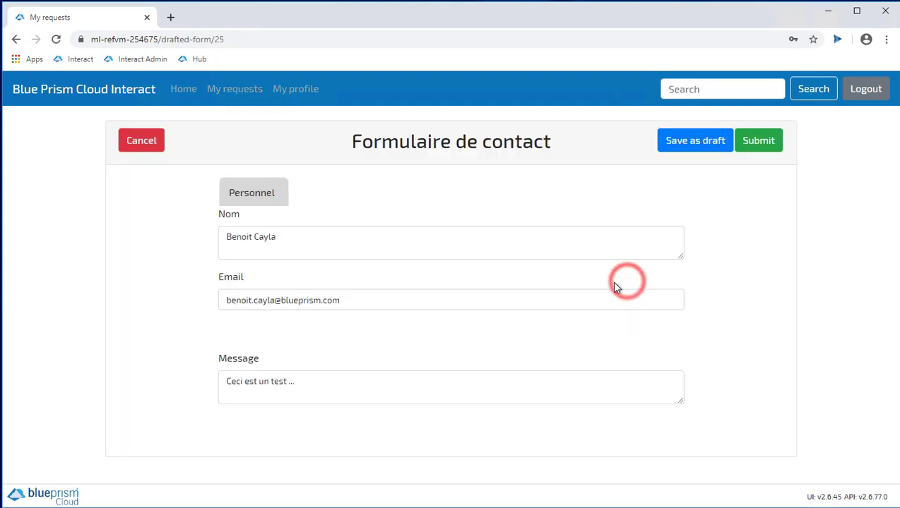
{"action": "left_click", "coordinate": [425, 297]}
{"action": "left_click", "coordinate": [148, 143]}
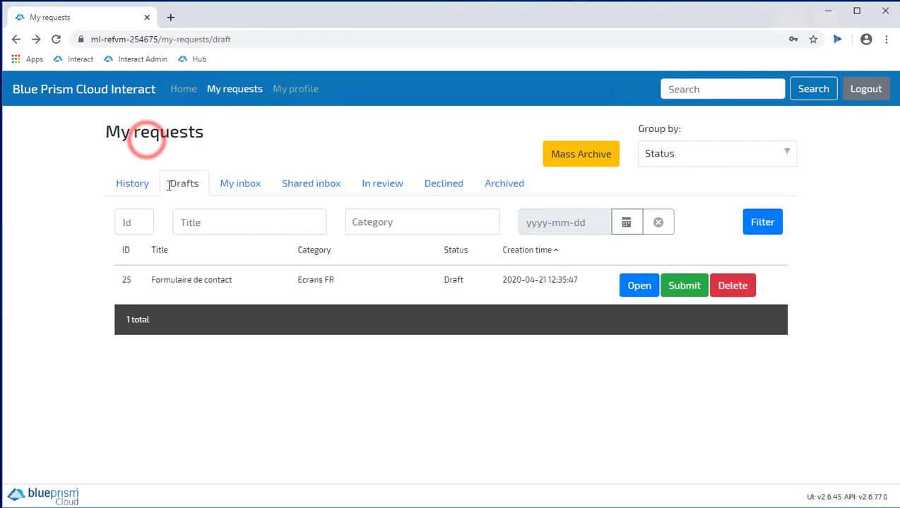
Review the request History list, then show the empty My inbox
{"action": "left_click", "coordinate": [130, 185]}
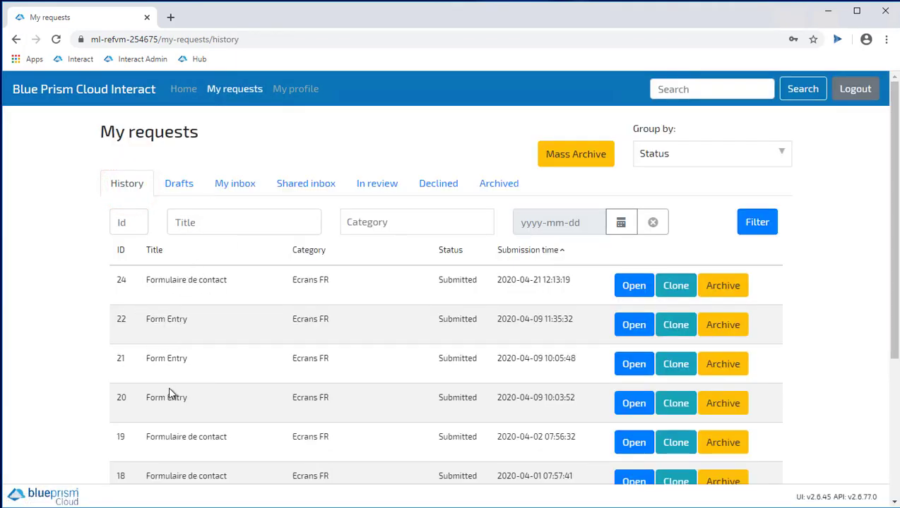
{"action": "scroll", "coordinate": [181, 417], "scroll_direction": "down", "scroll_amount": 3}
{"action": "scroll", "coordinate": [186, 412], "scroll_direction": "up", "scroll_amount": 3}
{"action": "left_click", "coordinate": [227, 184]}
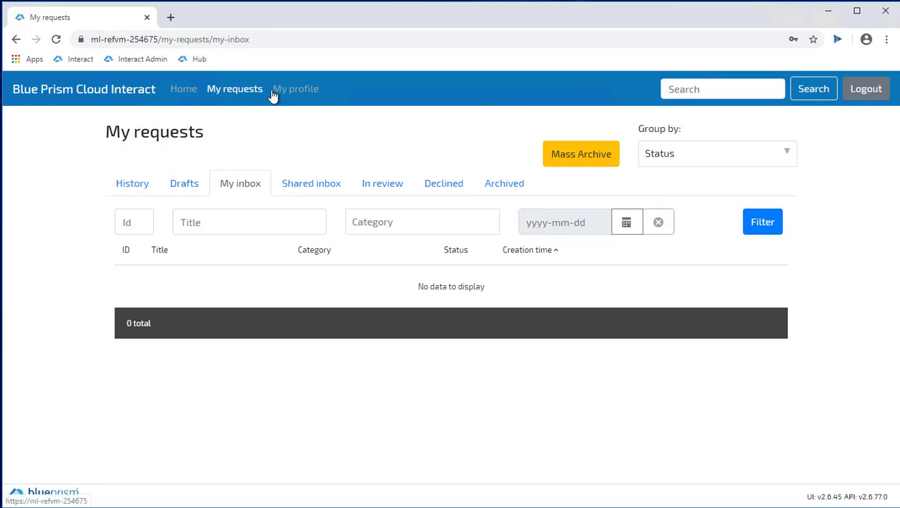
Submit the Formulaire de contact draft so the Drafts list is empty, then close the browser
{"action": "left_click", "coordinate": [182, 189]}
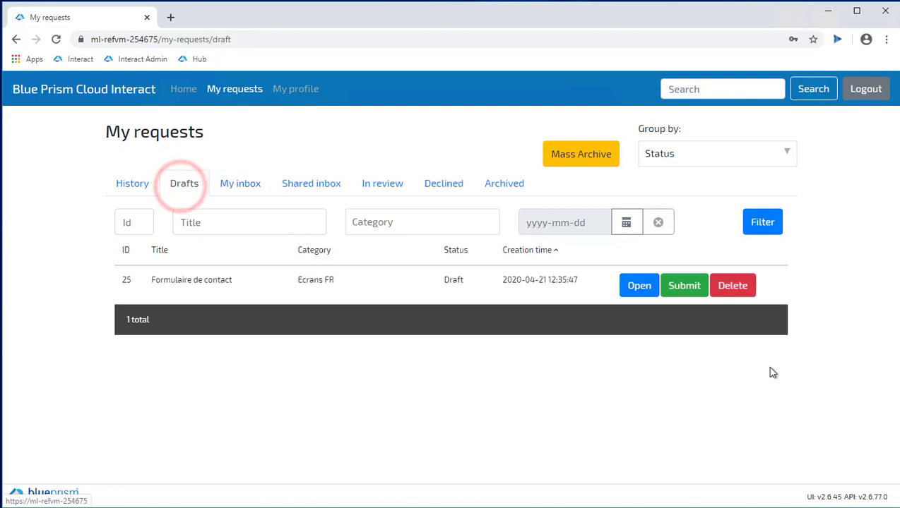
{"action": "left_click", "coordinate": [684, 289]}
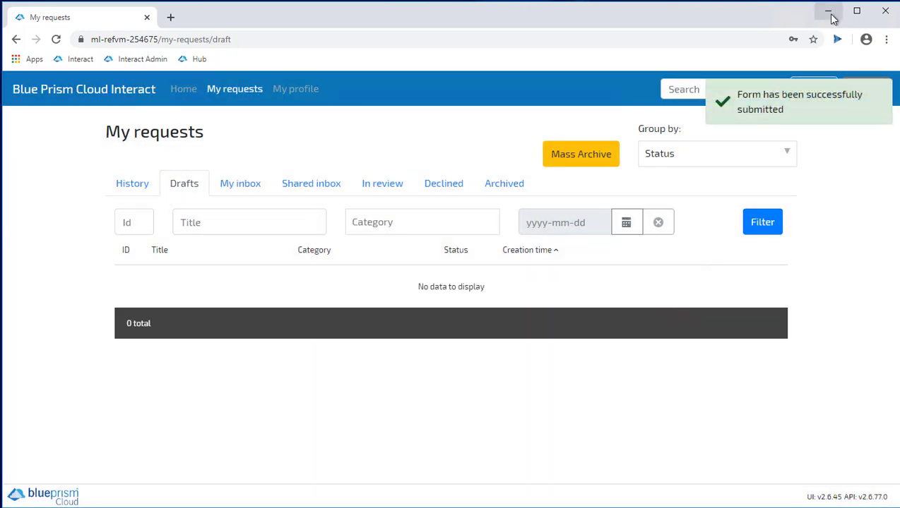
{"action": "left_click", "coordinate": [887, 13]}
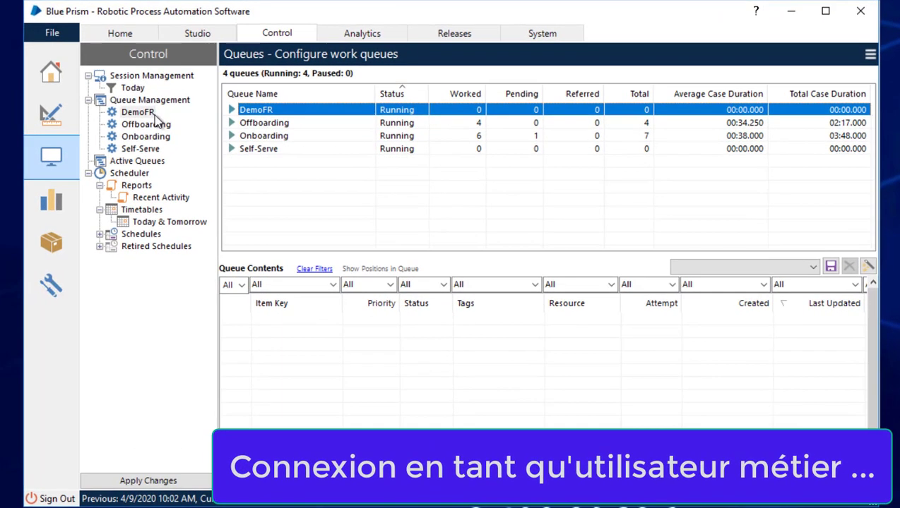
Refresh the DemoFR queue, inspect the new pending contact item, then switch to Studio
{"action": "left_click", "coordinate": [143, 112]}
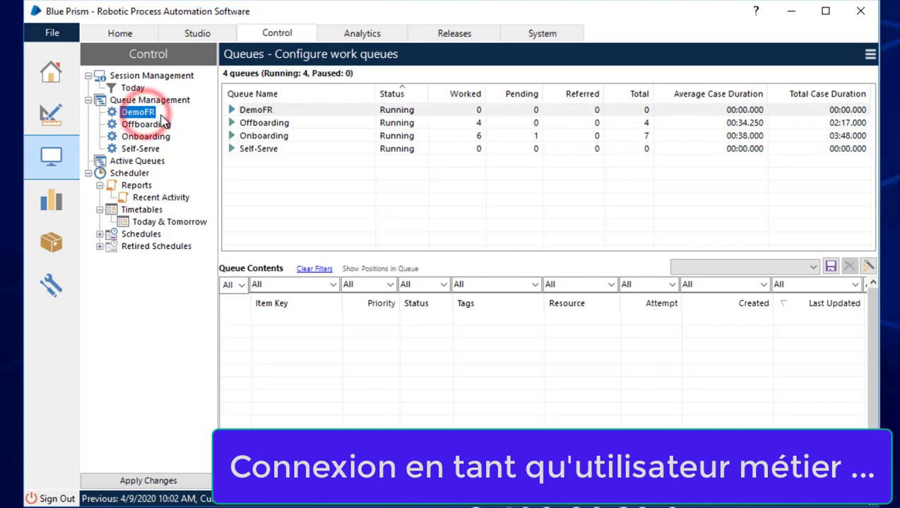
{"action": "left_click", "coordinate": [870, 54]}
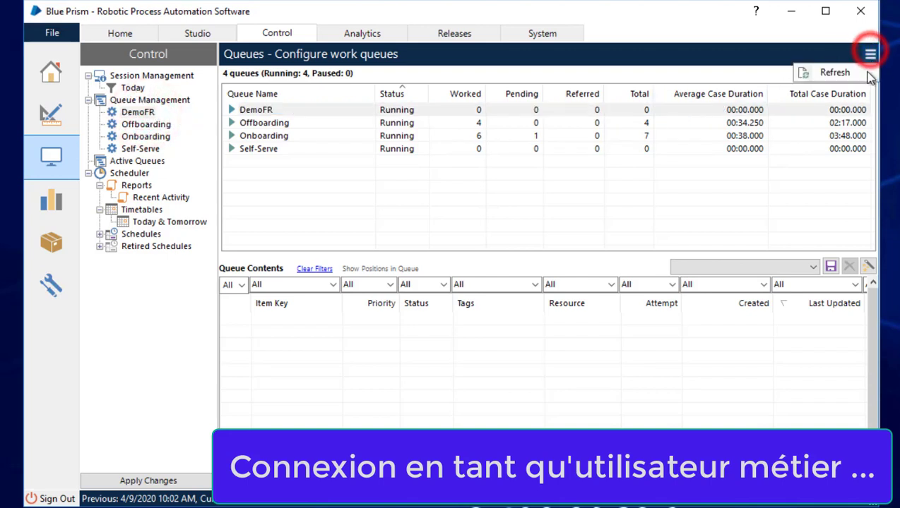
{"action": "left_click", "coordinate": [840, 73]}
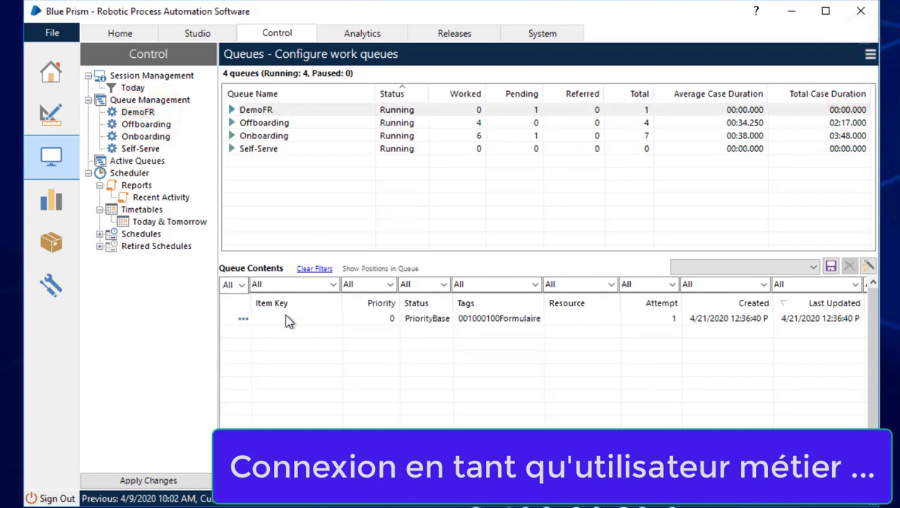
{"action": "left_click", "coordinate": [244, 321]}
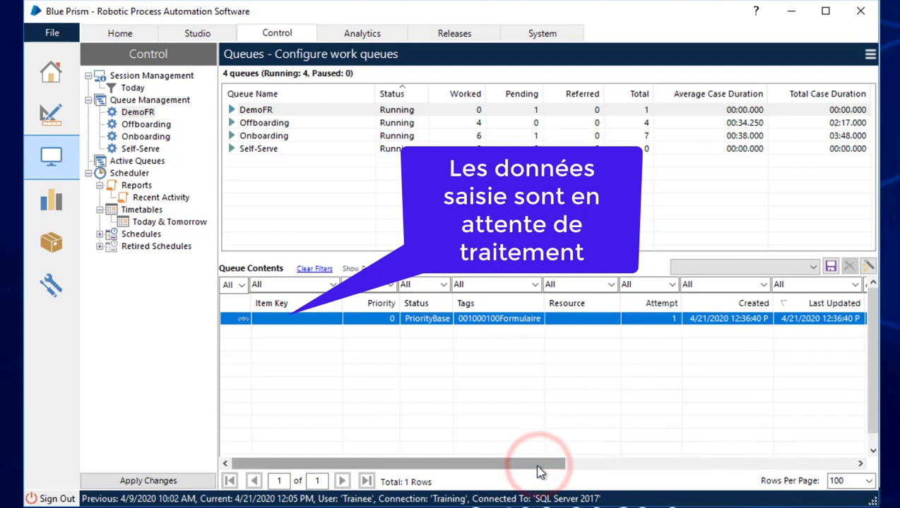
{"action": "left_click", "coordinate": [49, 117]}
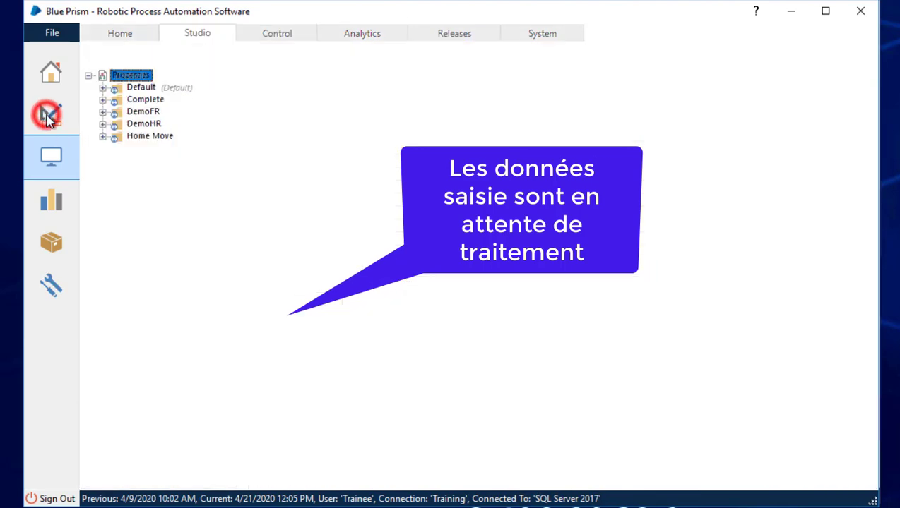
Open Demo_Contact_Form from the DemoFR group and pan its flowchart into view
{"action": "left_click", "coordinate": [101, 113]}
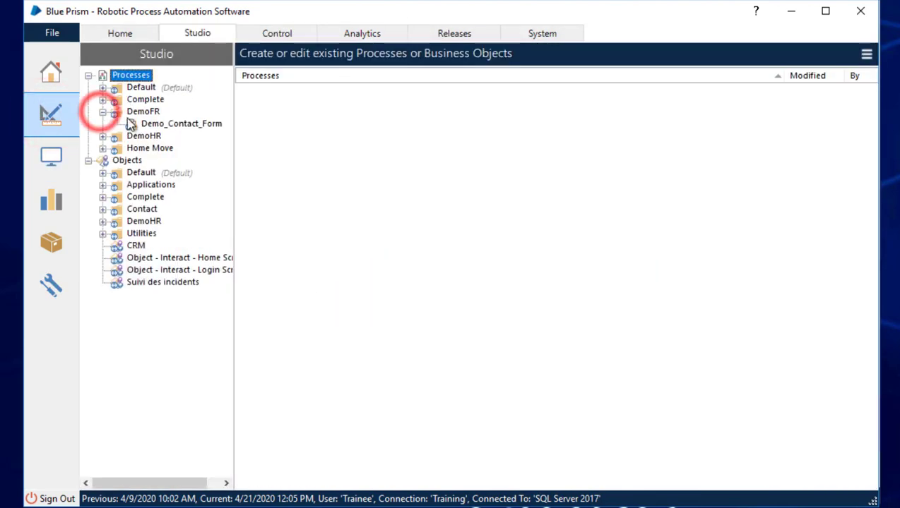
{"action": "double_click", "coordinate": [156, 124]}
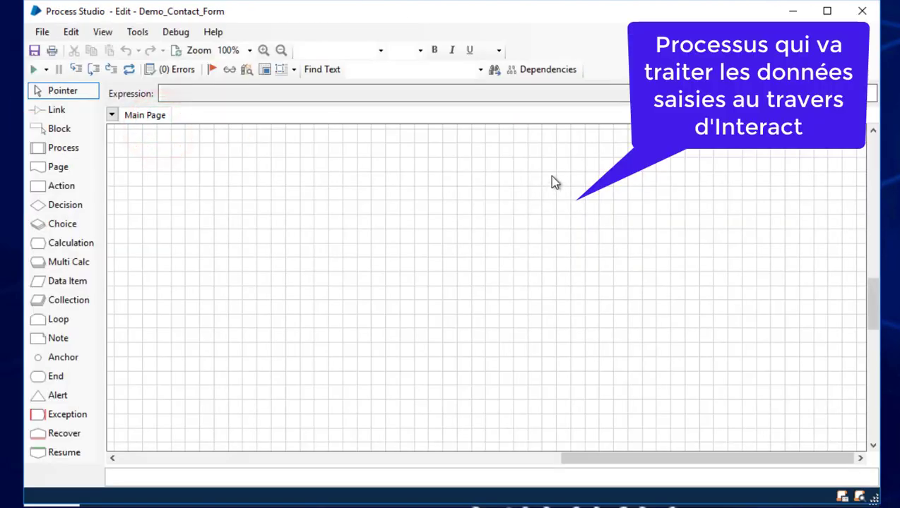
{"action": "left_click", "coordinate": [746, 461]}
{"action": "left_click_drag", "start_coordinate": [746, 461], "coordinate": [547, 475]}
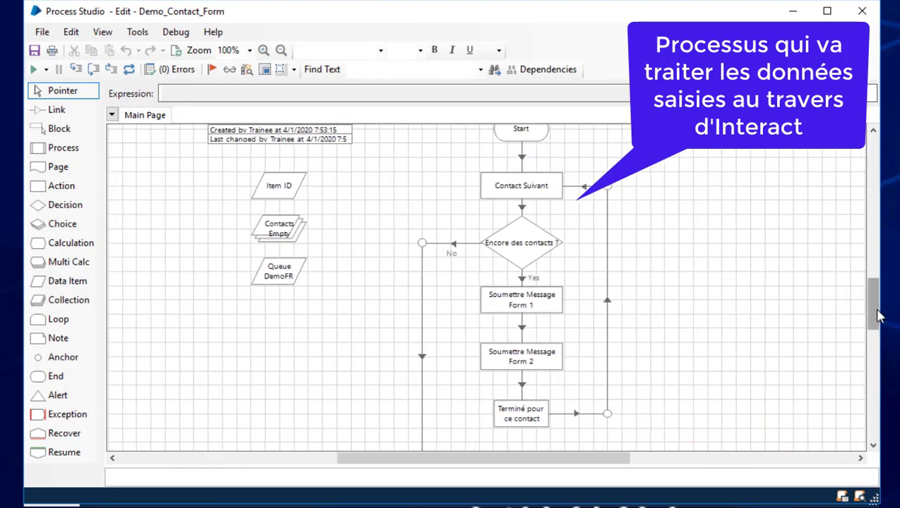
{"action": "left_click_drag", "start_coordinate": [874, 304], "coordinate": [878, 311]}
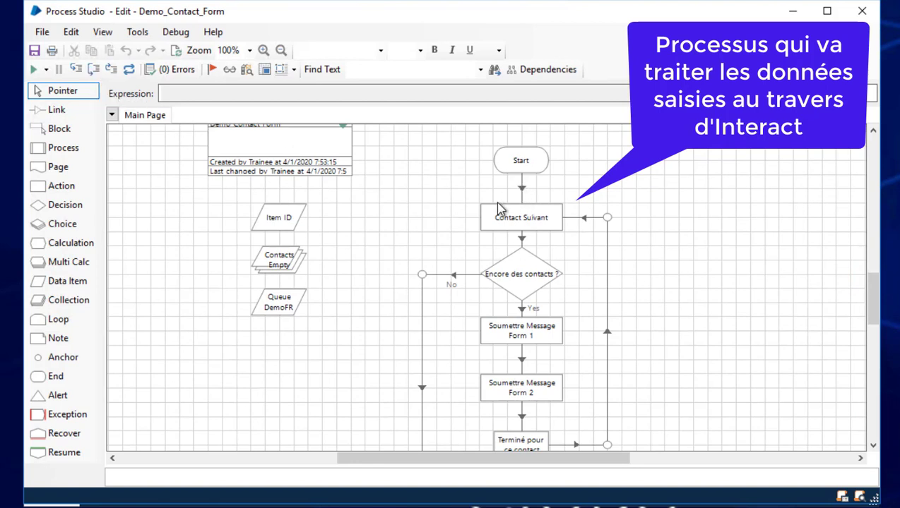
Step to the 'Encore des contacts ?' decision and check the Contacts collection's current values
{"action": "left_click", "coordinate": [94, 71]}
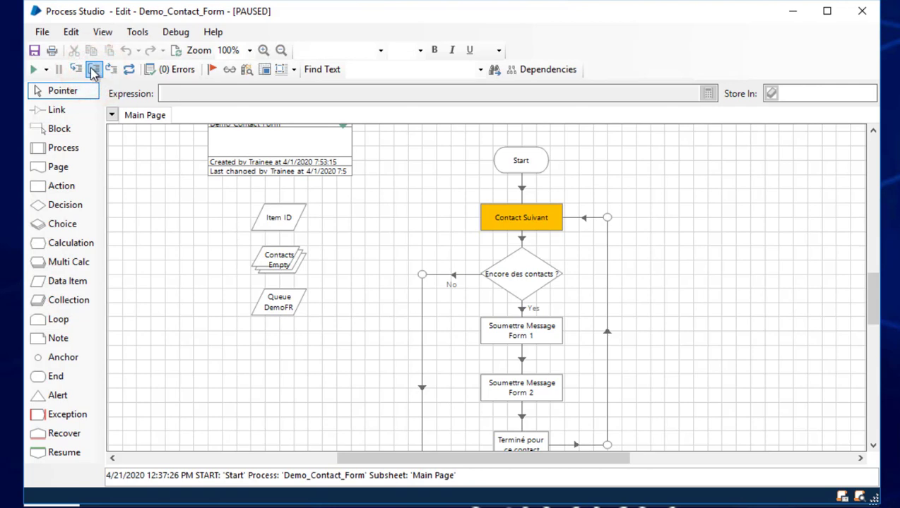
{"action": "left_click", "coordinate": [94, 71]}
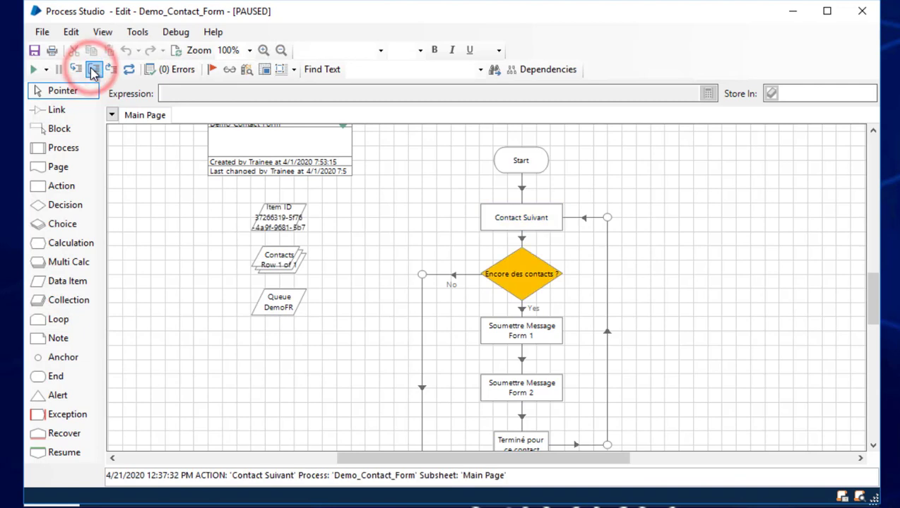
{"action": "double_click", "coordinate": [282, 260]}
{"action": "left_click", "coordinate": [327, 114]}
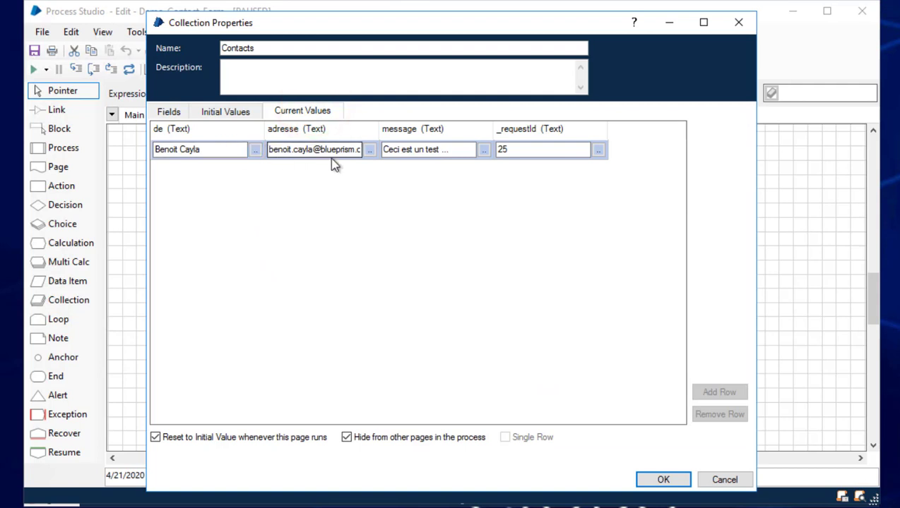
{"action": "left_click", "coordinate": [719, 481]}
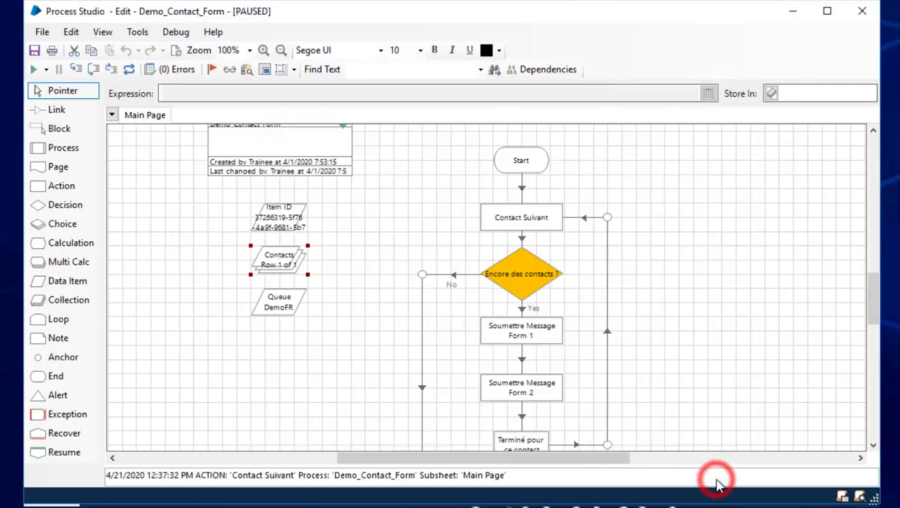
Step through Soumettre Message Form 1 and Form 2 for the queued contact
{"action": "left_click", "coordinate": [94, 69]}
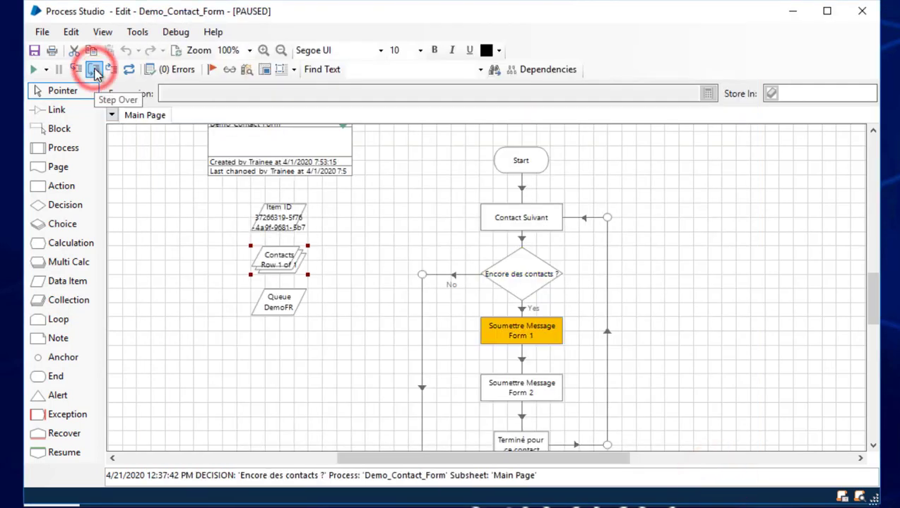
{"action": "left_click", "coordinate": [94, 69]}
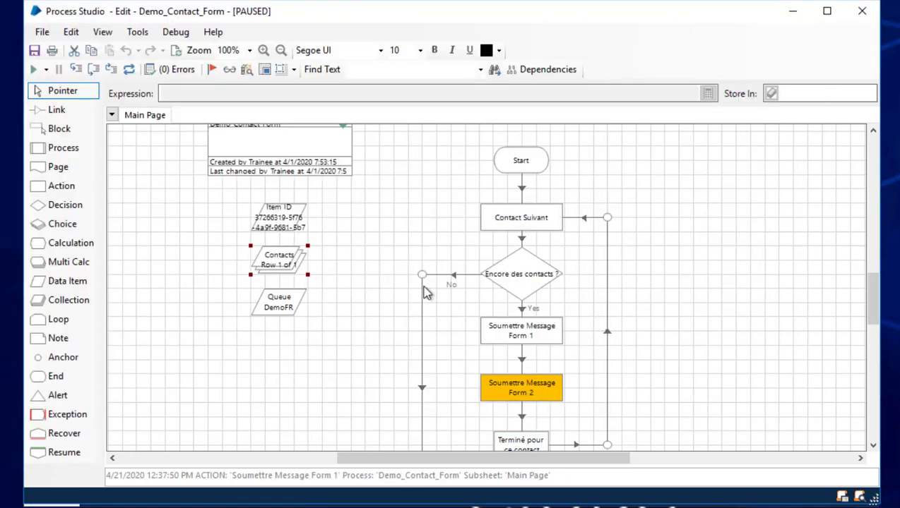
{"action": "left_click", "coordinate": [94, 70]}
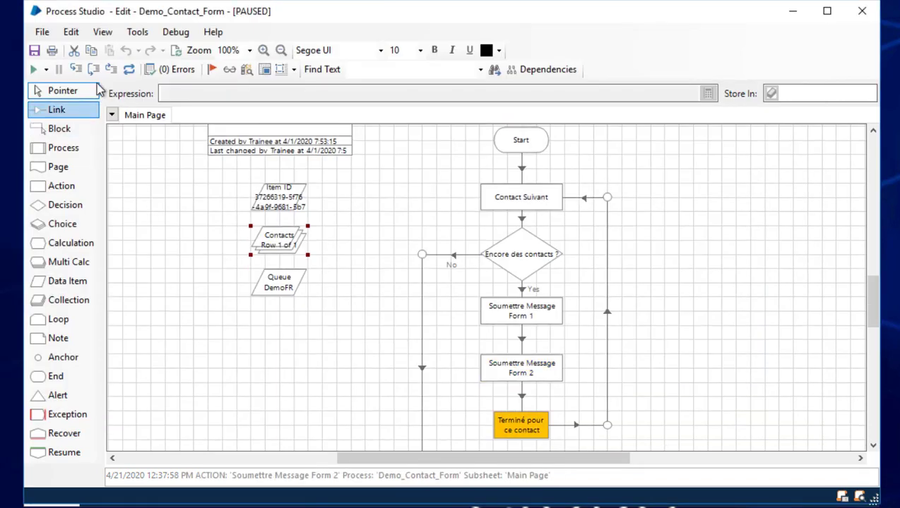
{"action": "left_click", "coordinate": [90, 70]}
Step back around the loop, take the No branch, and reach End
{"action": "left_click", "coordinate": [92, 71]}
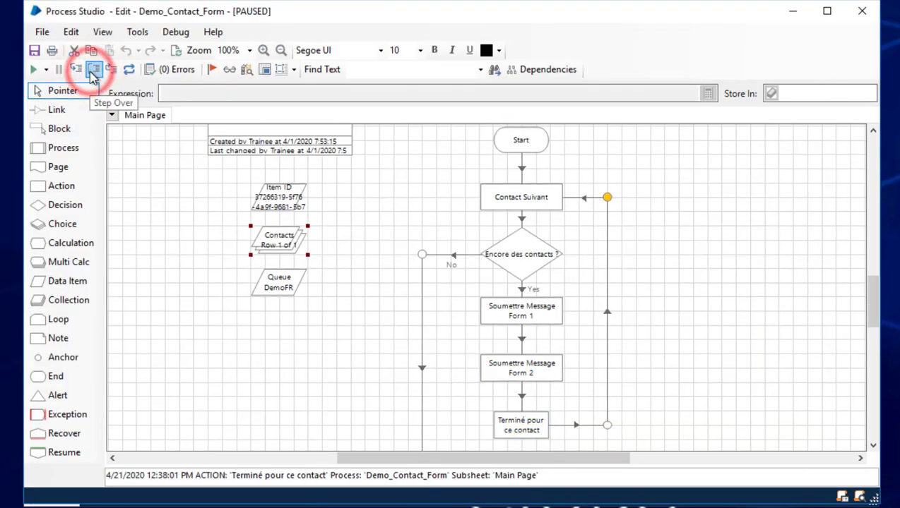
{"action": "left_click", "coordinate": [92, 71]}
{"action": "left_click", "coordinate": [91, 71]}
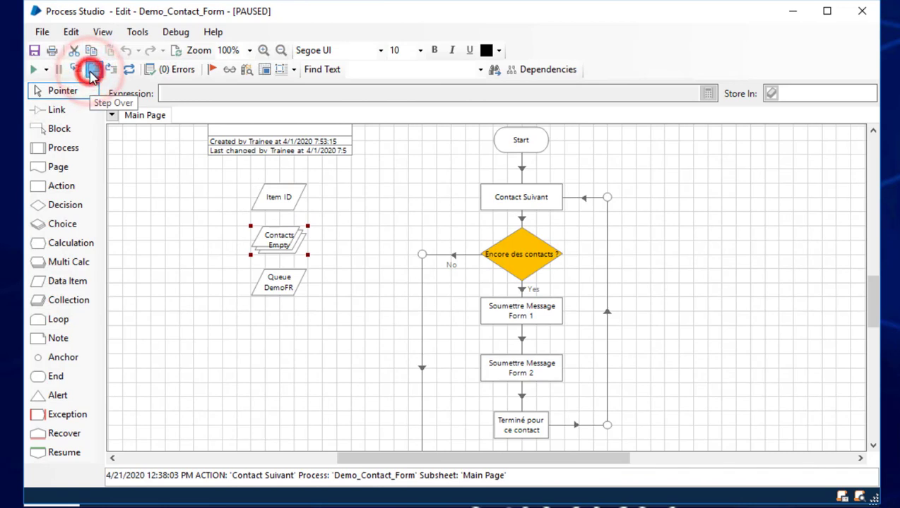
{"action": "left_click", "coordinate": [91, 71]}
{"action": "left_click", "coordinate": [92, 71]}
{"action": "left_click", "coordinate": [92, 71]}
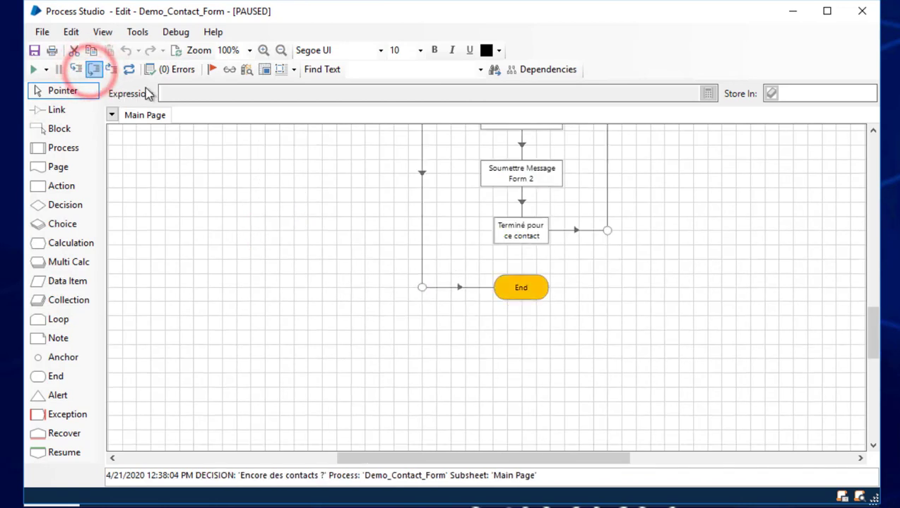